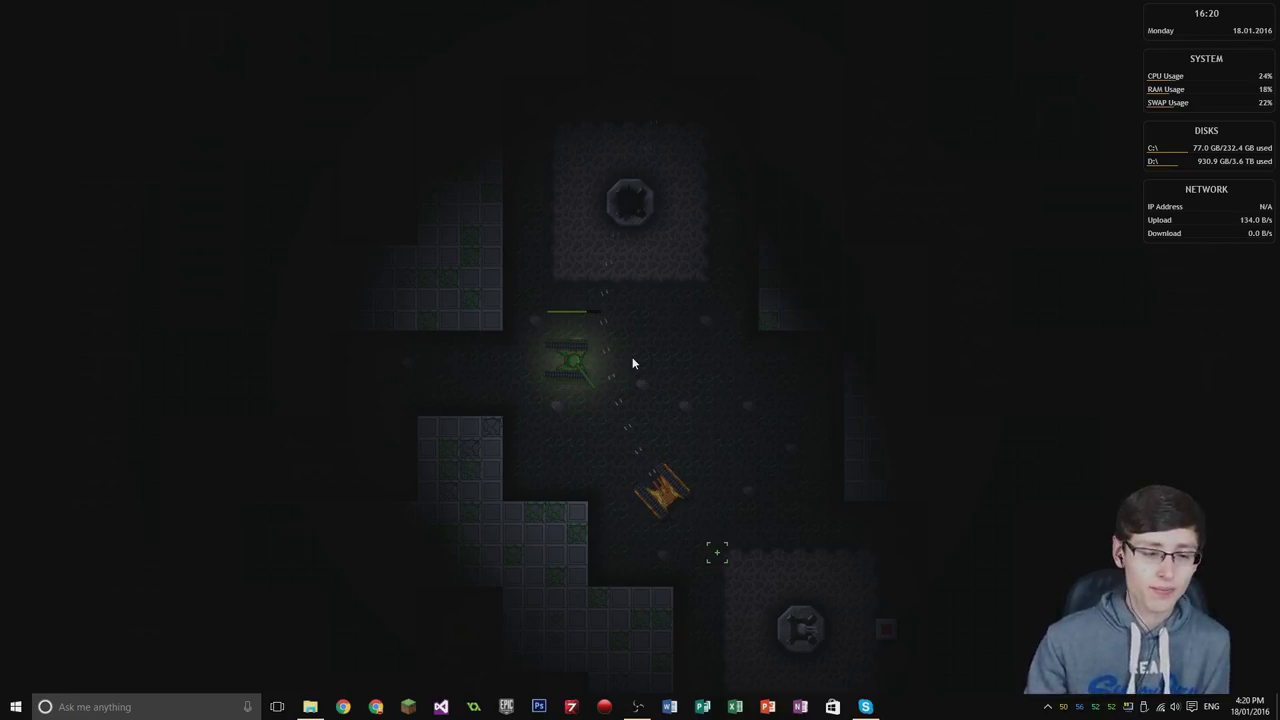
Launch GameMaker: Studio and move its start window higher on the desktop
left_click(505, 706)
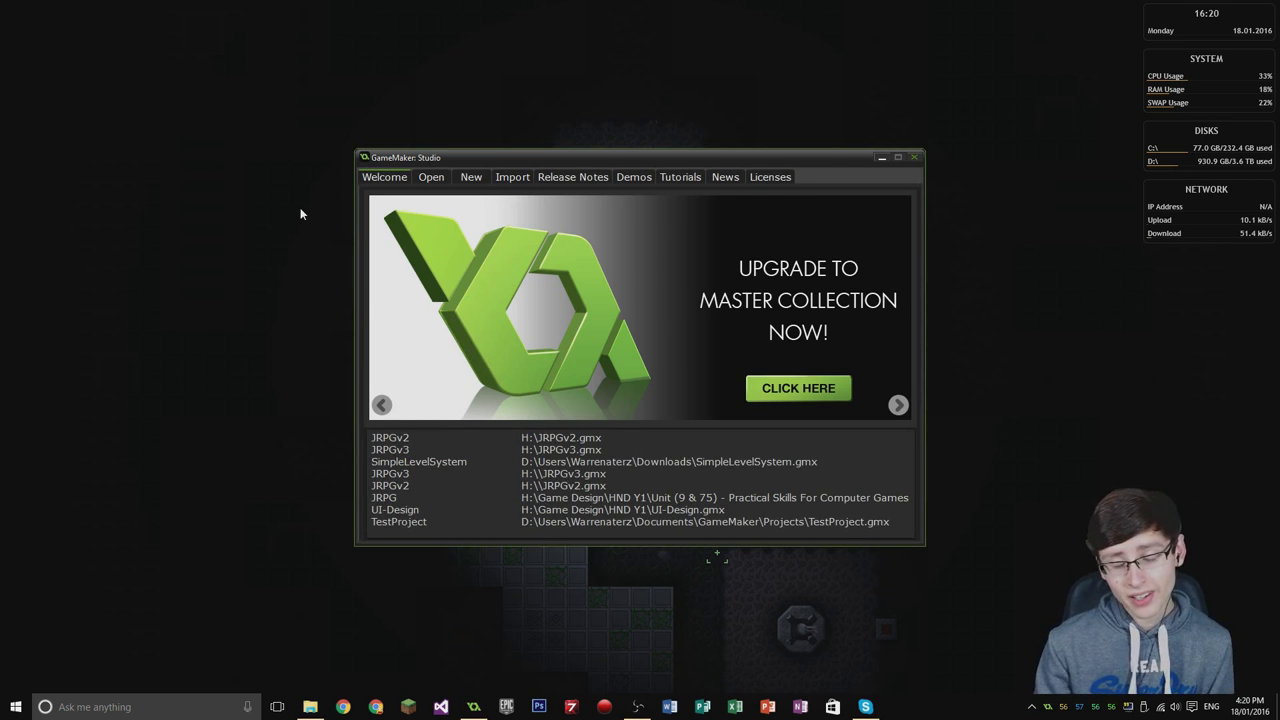
left_click_drag(467, 157, 501, 79)
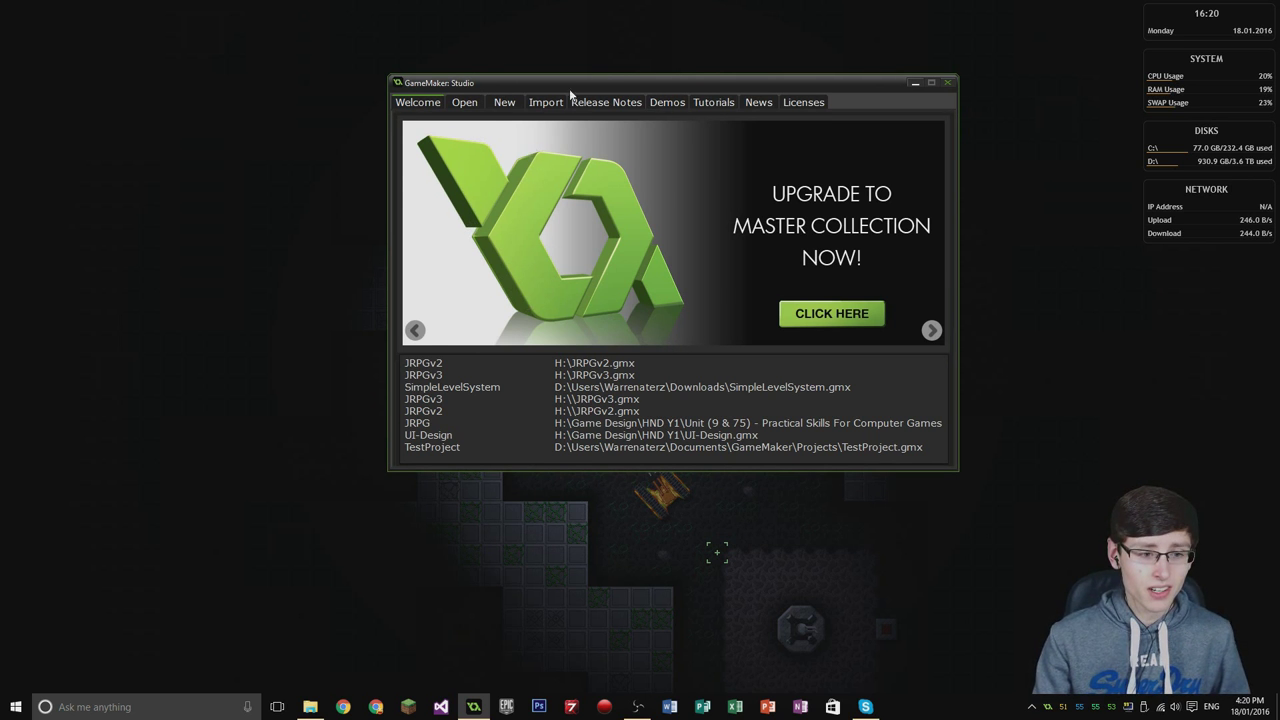
left_click_drag(564, 83, 504, 110)
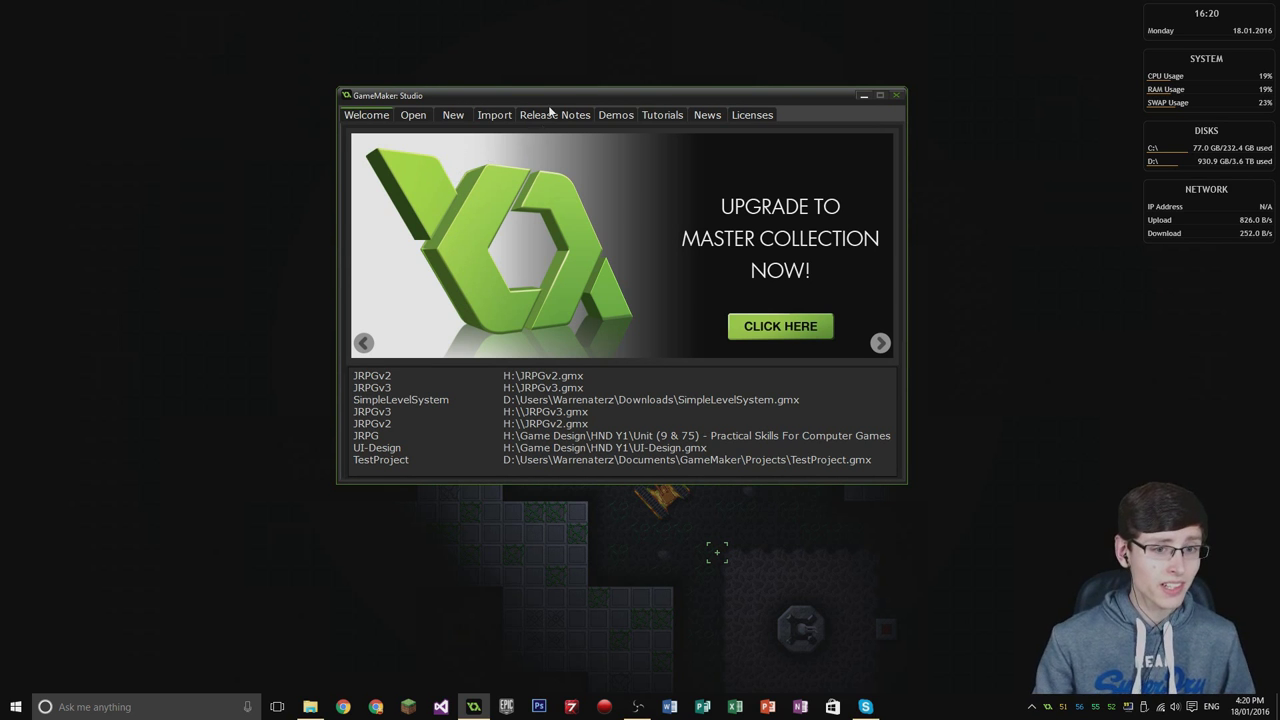
left_click_drag(575, 94, 680, 61)
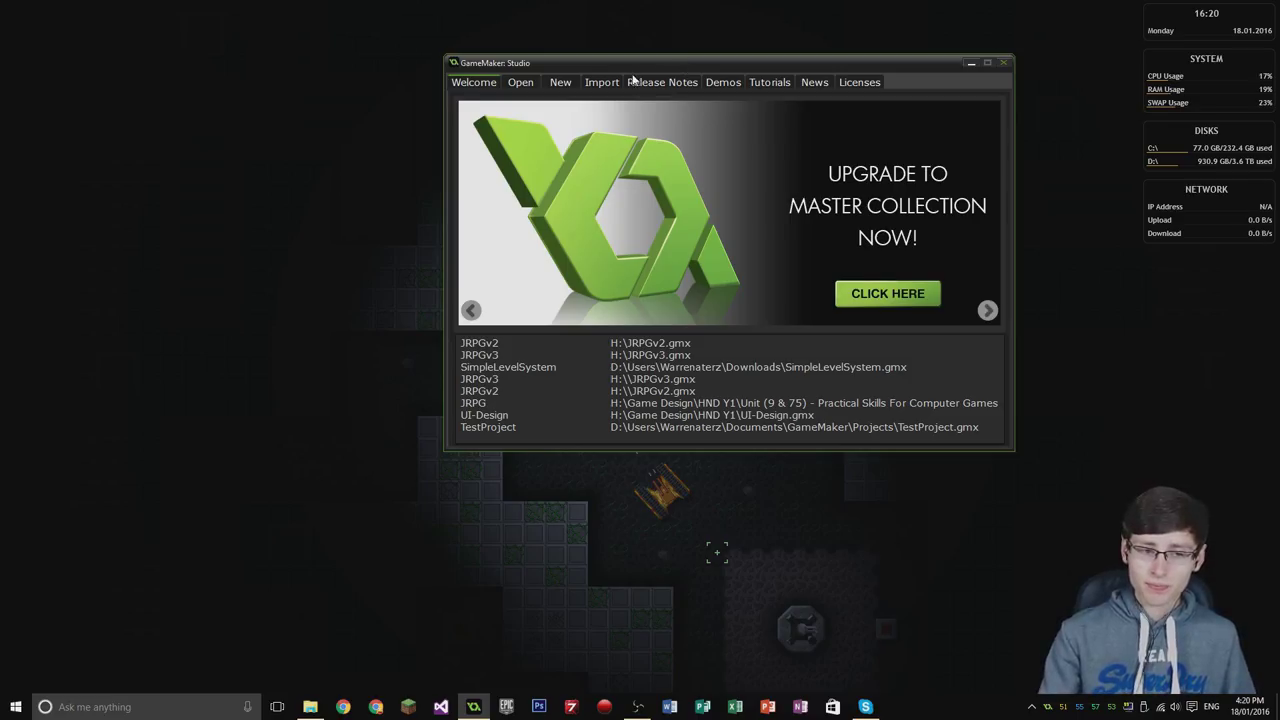
left_click_drag(616, 60, 600, 57)
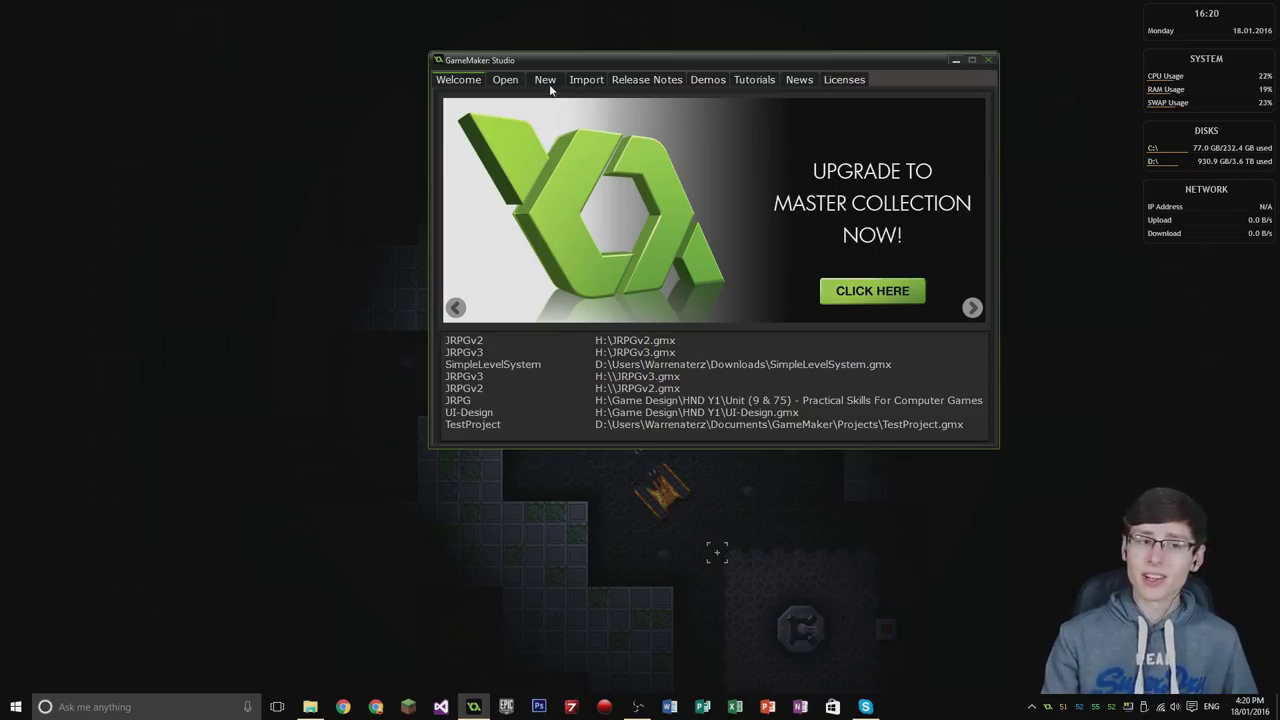
left_click_drag(549, 60, 523, 55)
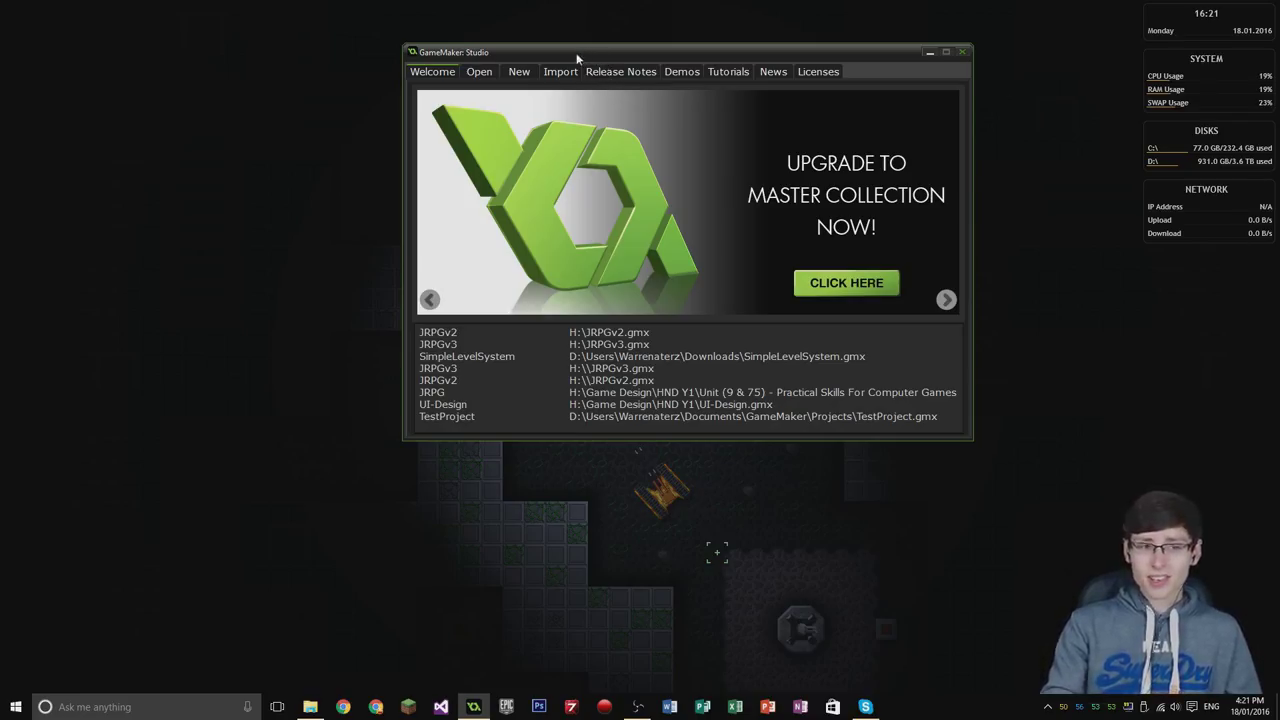
left_click_drag(576, 58, 517, 41)
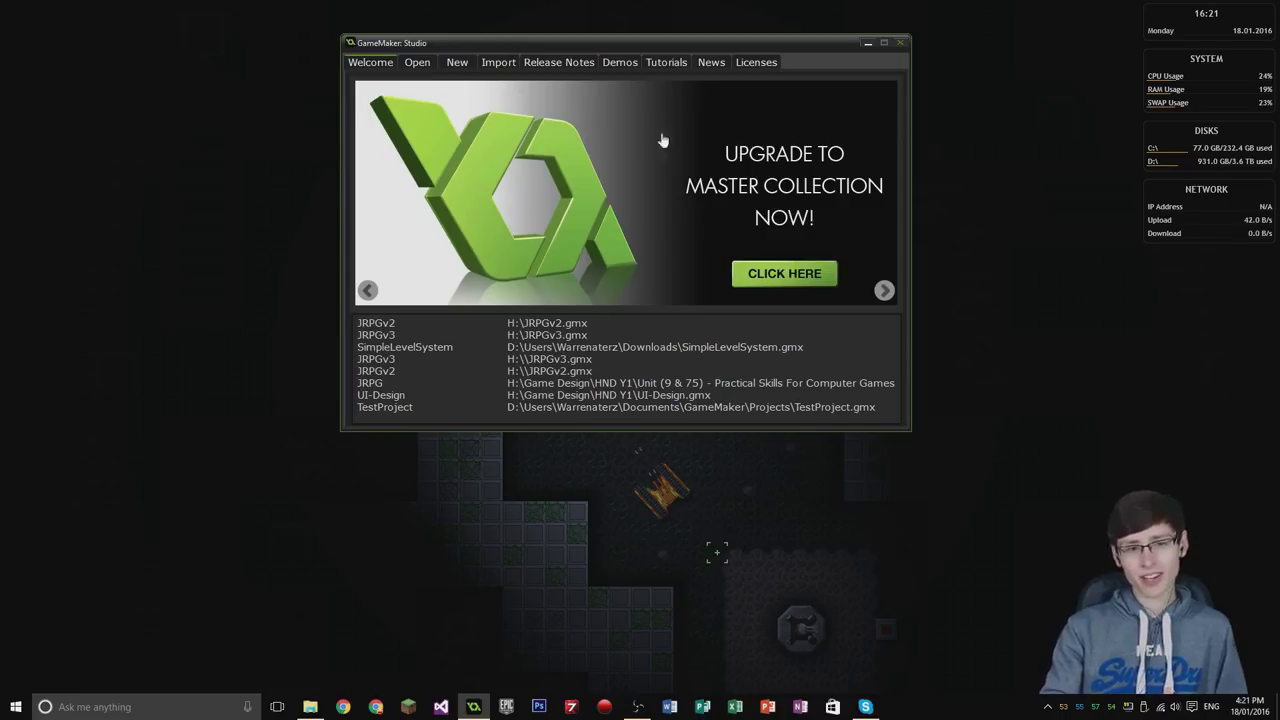
Start setting up a new project and reset its project directory to the default GameMaker projects folder
left_click(456, 64)
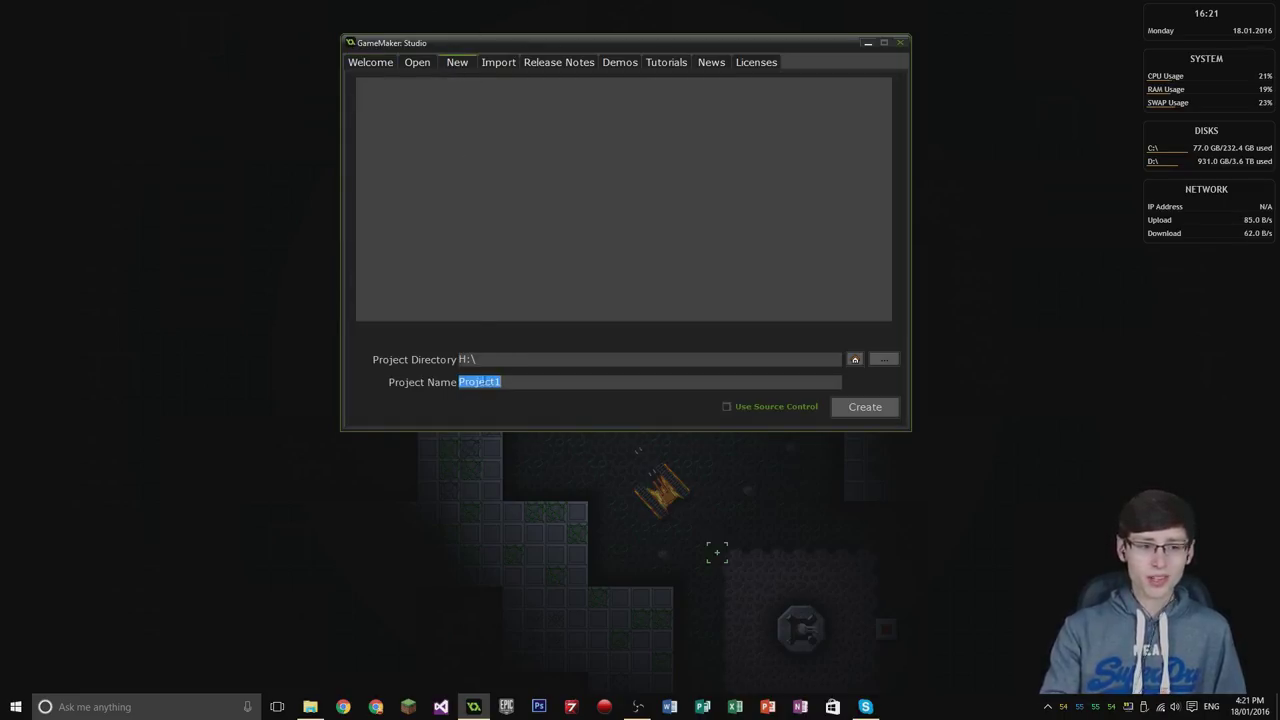
left_click(856, 362)
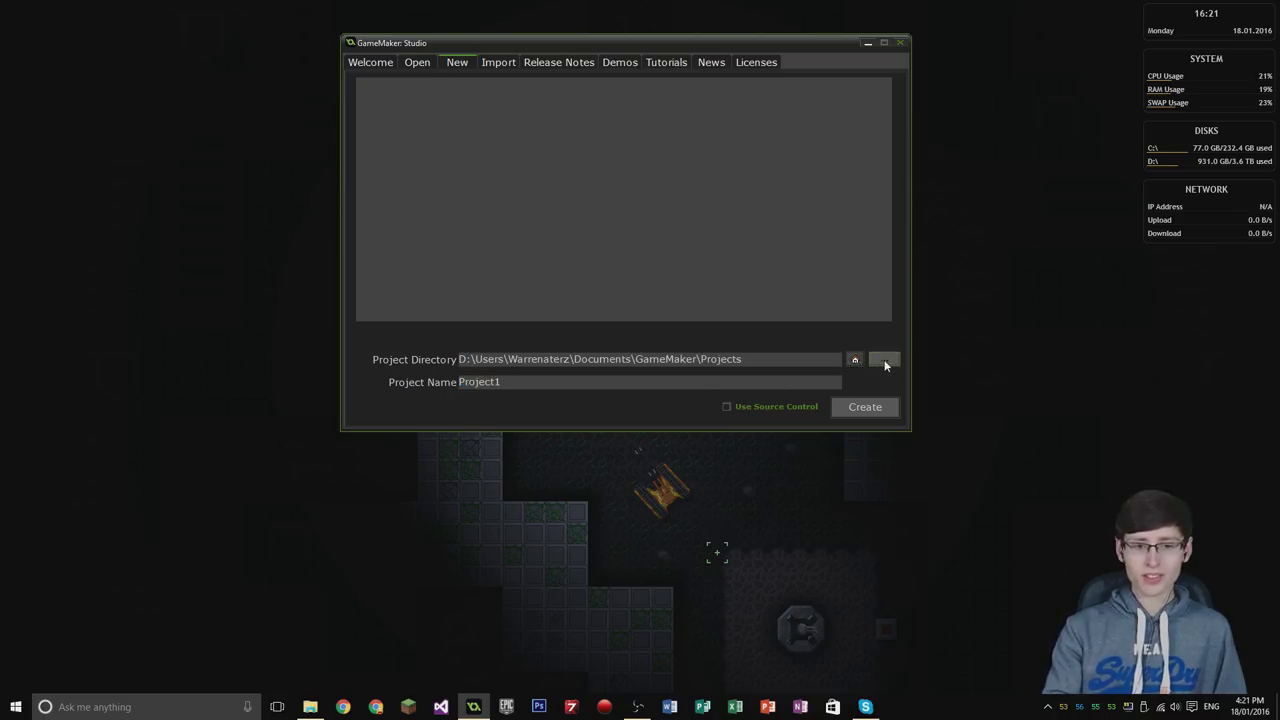
left_click(884, 360)
left_click_drag(636, 260, 491, 97)
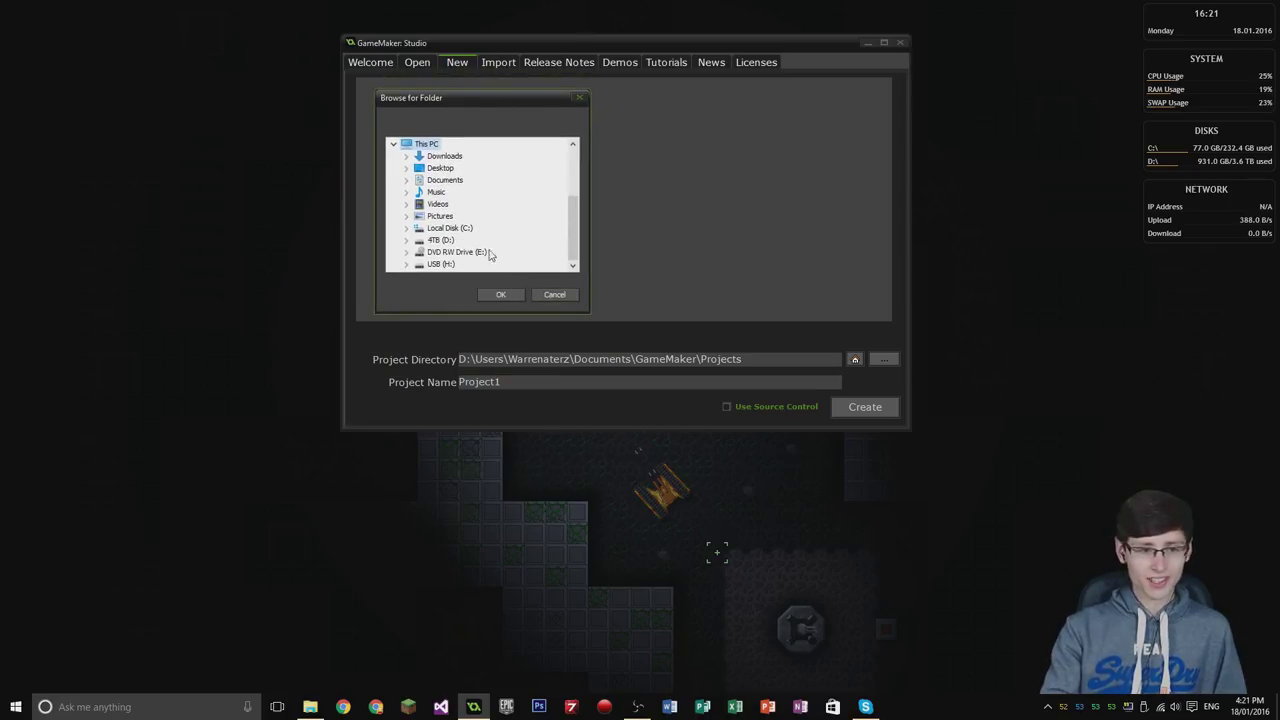
left_click(437, 241)
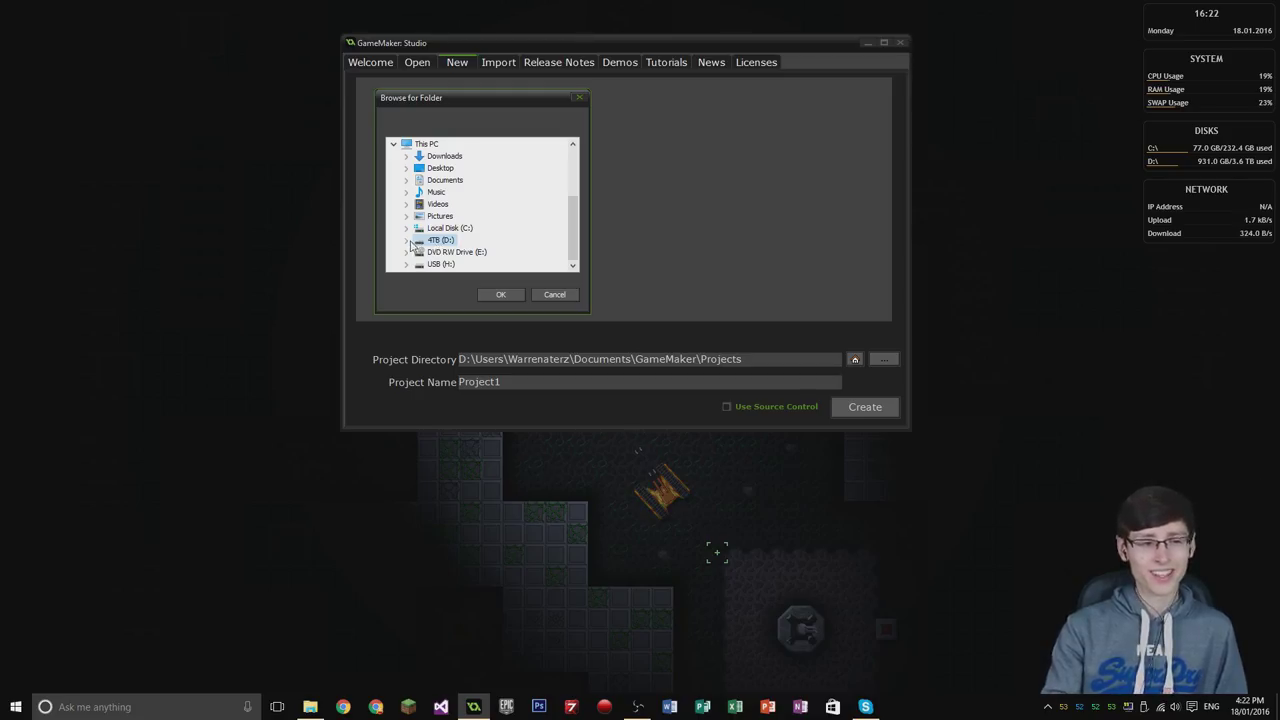
left_click(406, 241)
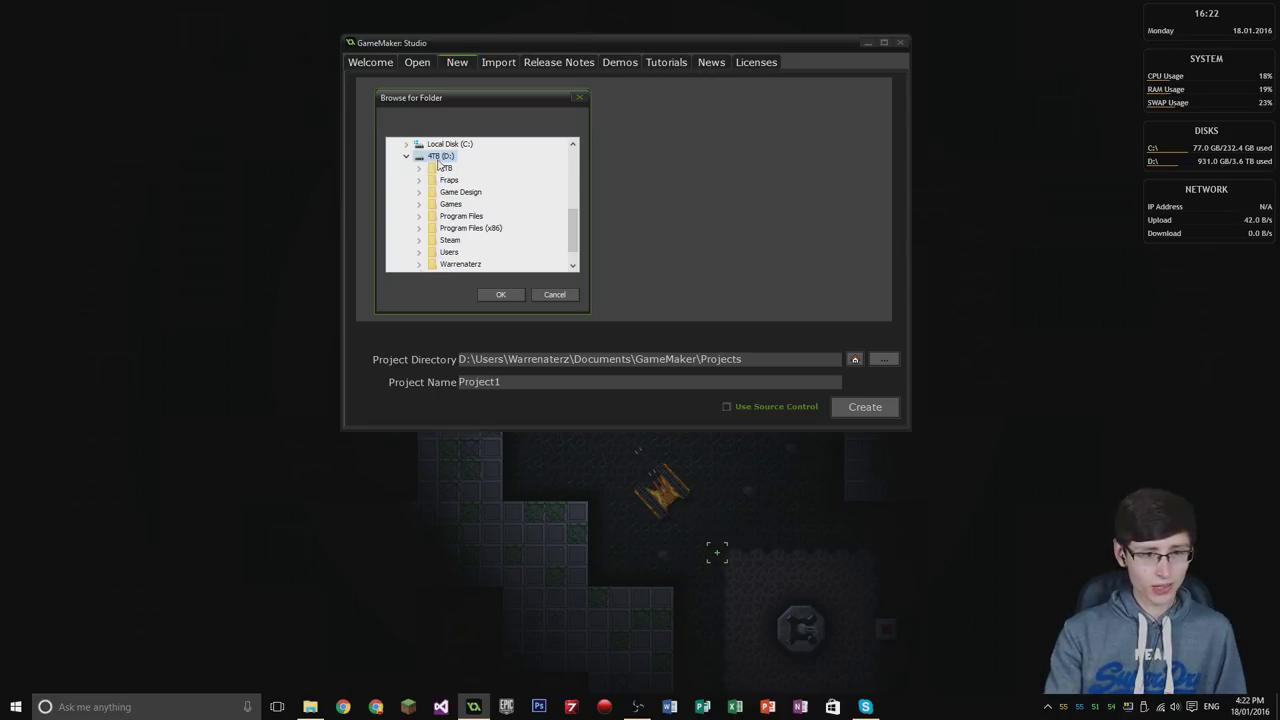
left_click(420, 265)
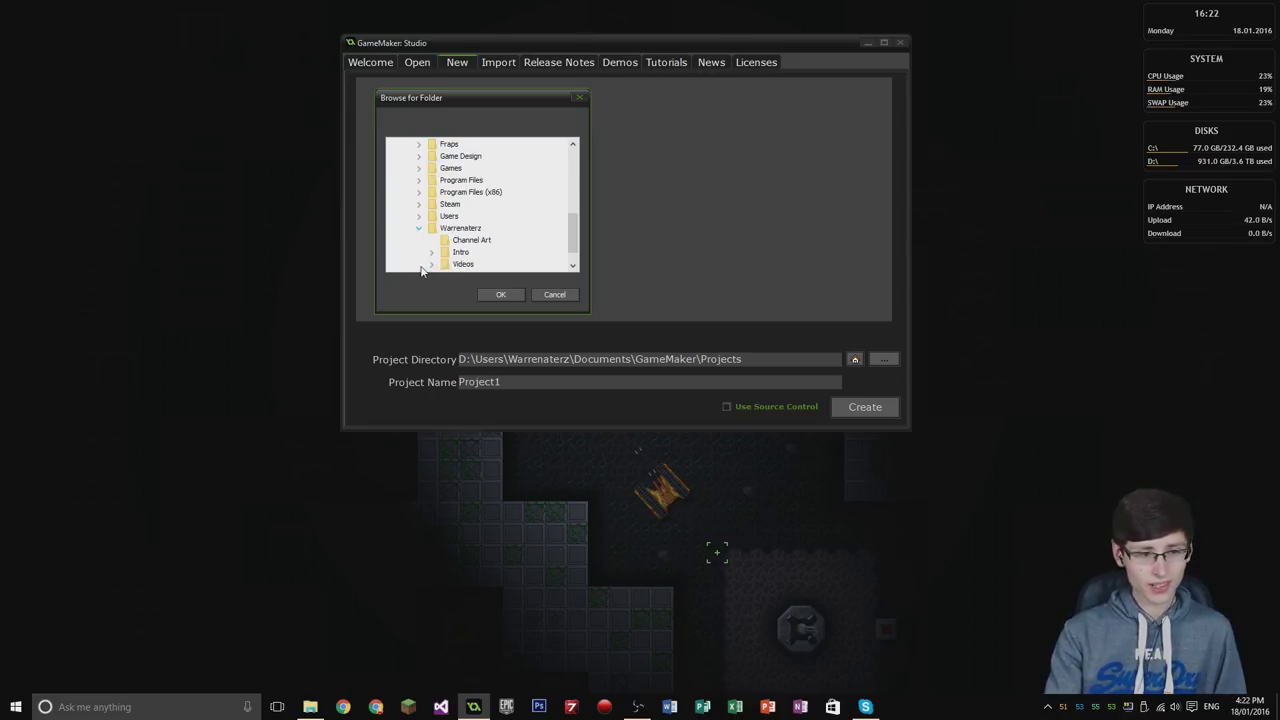
left_click(456, 229)
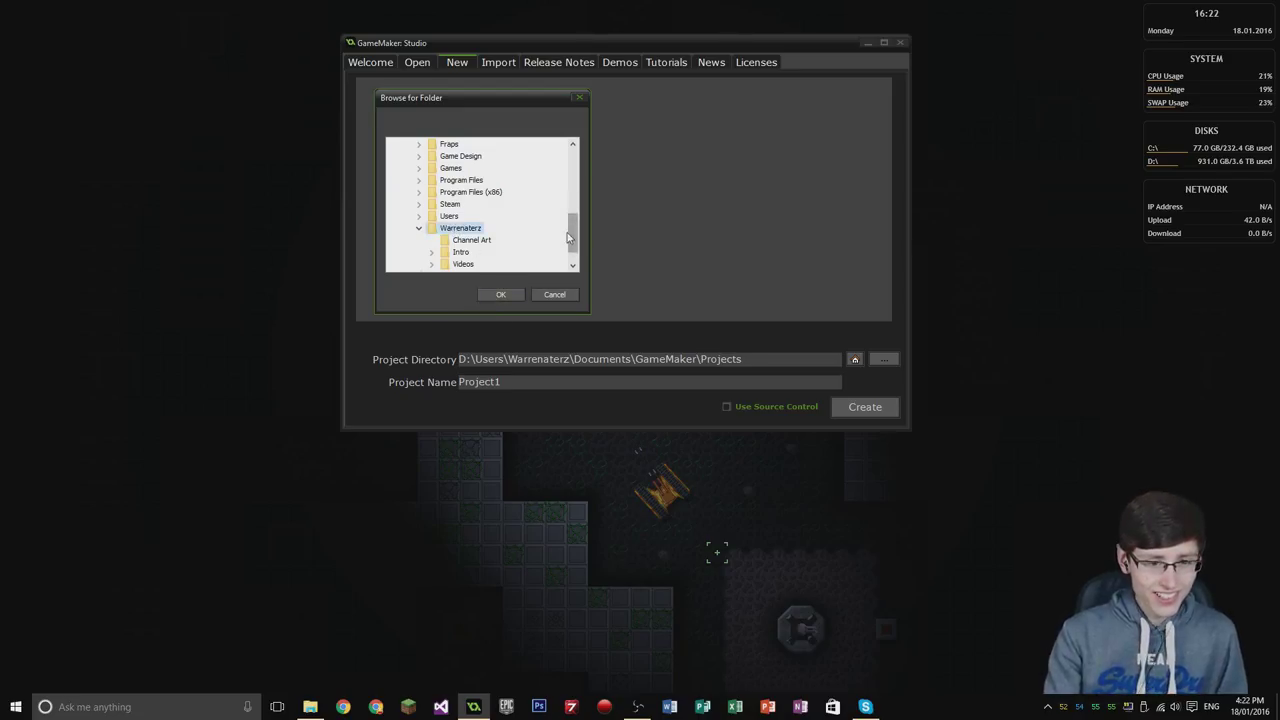
scroll(557, 244, "down", 1)
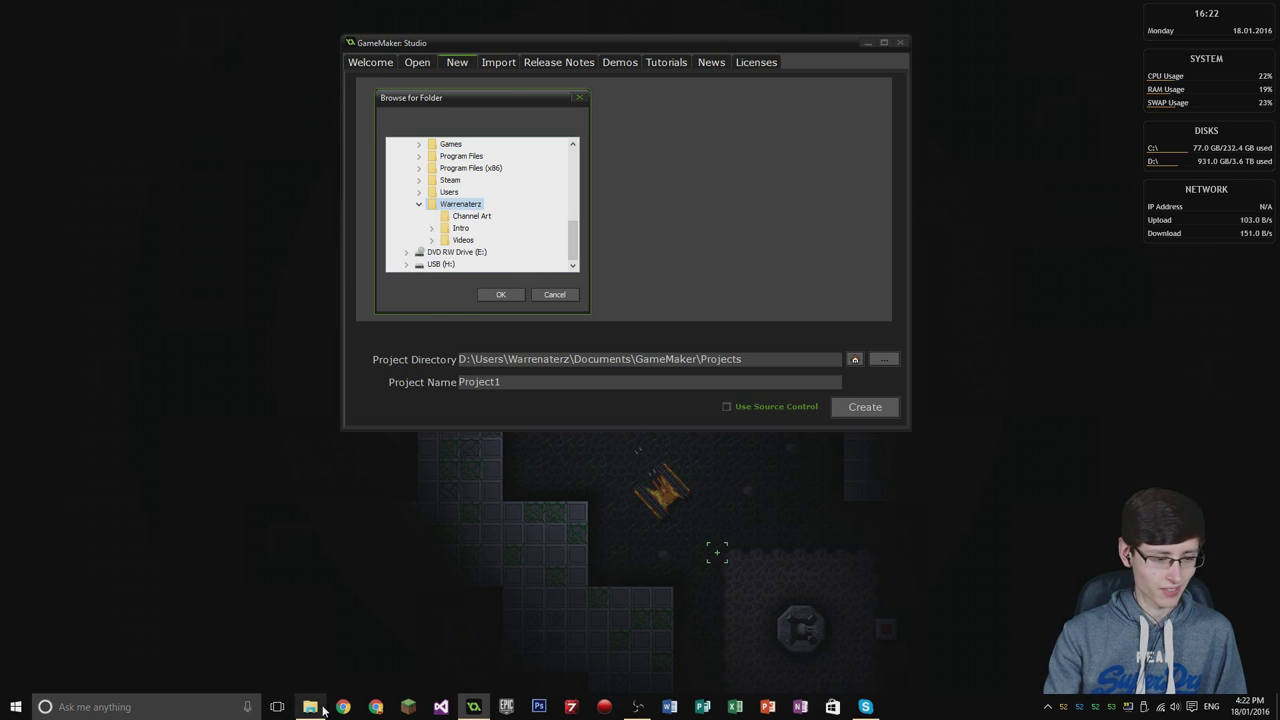
Switch to File Explorer and open the Warrenaterz folder on the 4TB (D:) drive
left_click(310, 706)
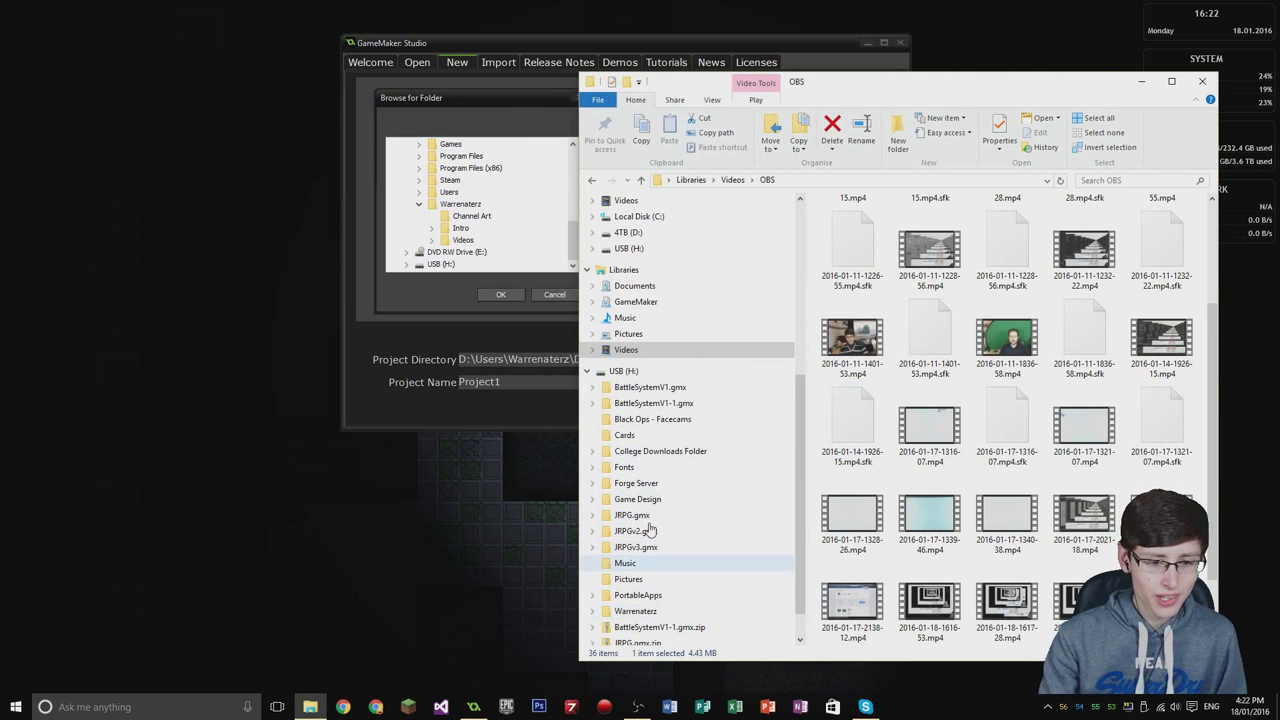
left_click(624, 270)
left_click(628, 232)
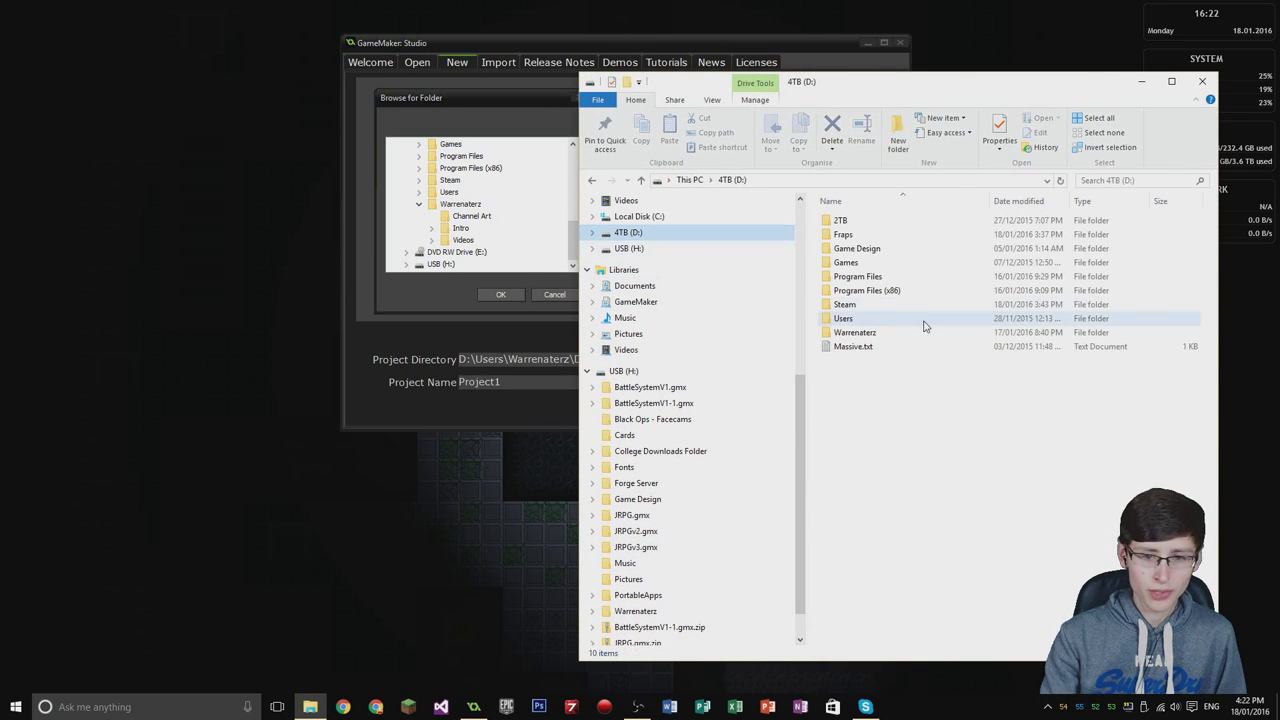
double_click(886, 334)
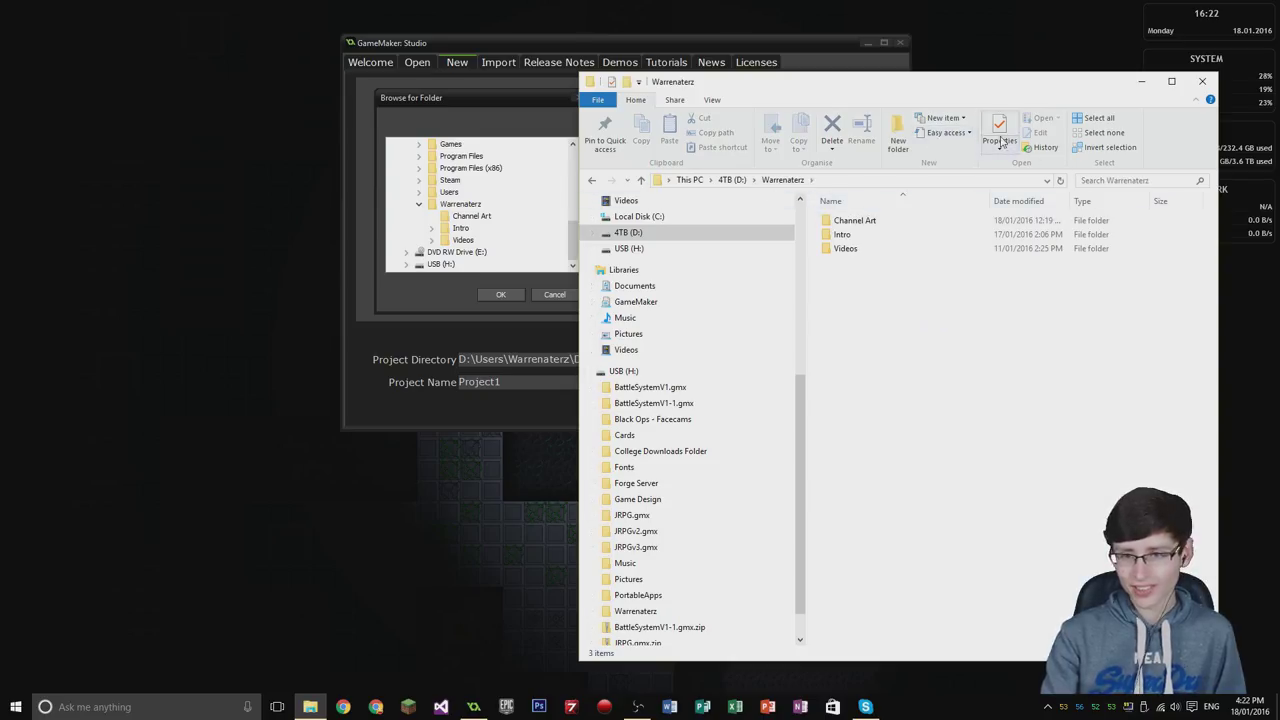
Create a new folder named "GameMaker Projects" inside the Warrenaterz folder
left_click(898, 133)
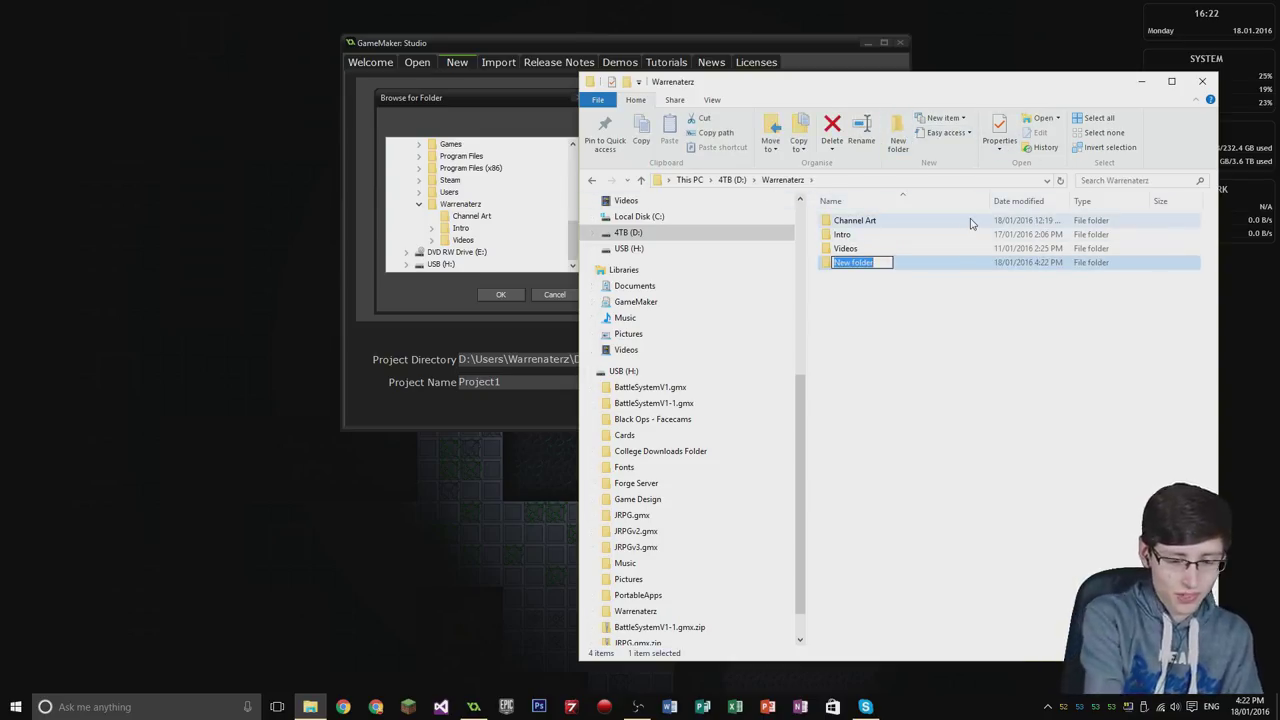
key("BackSpace")
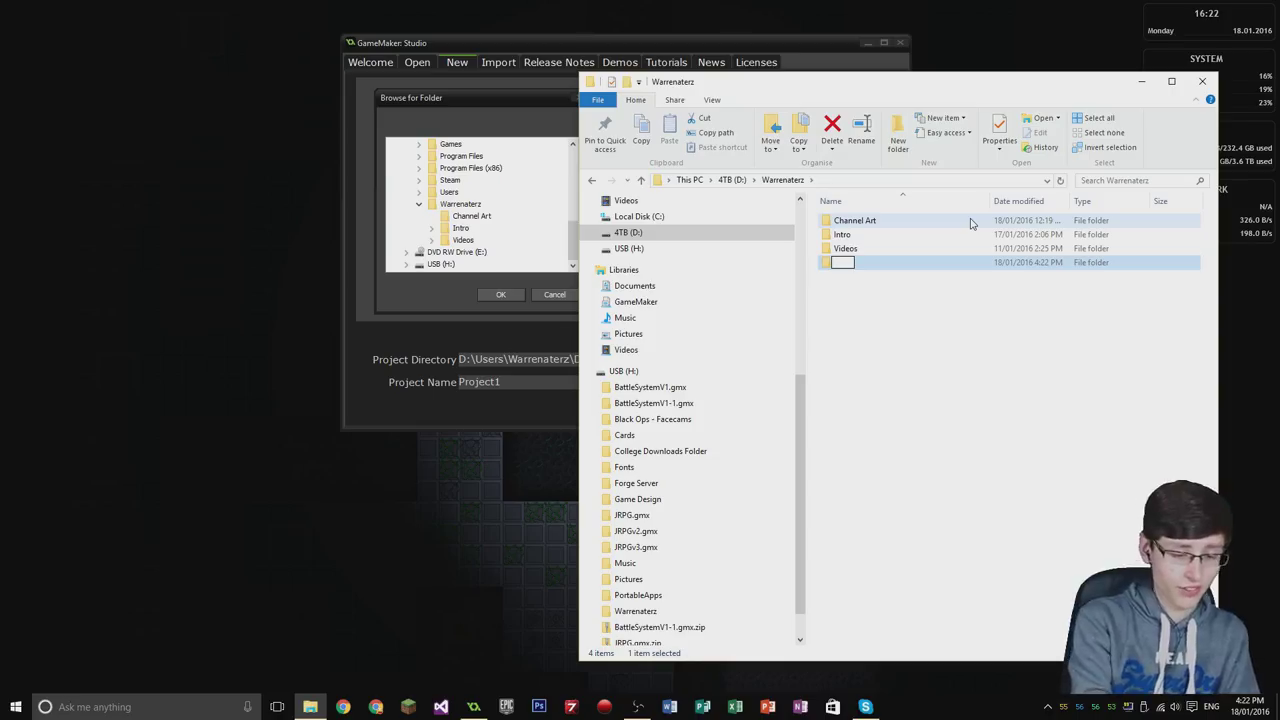
type("Gam")
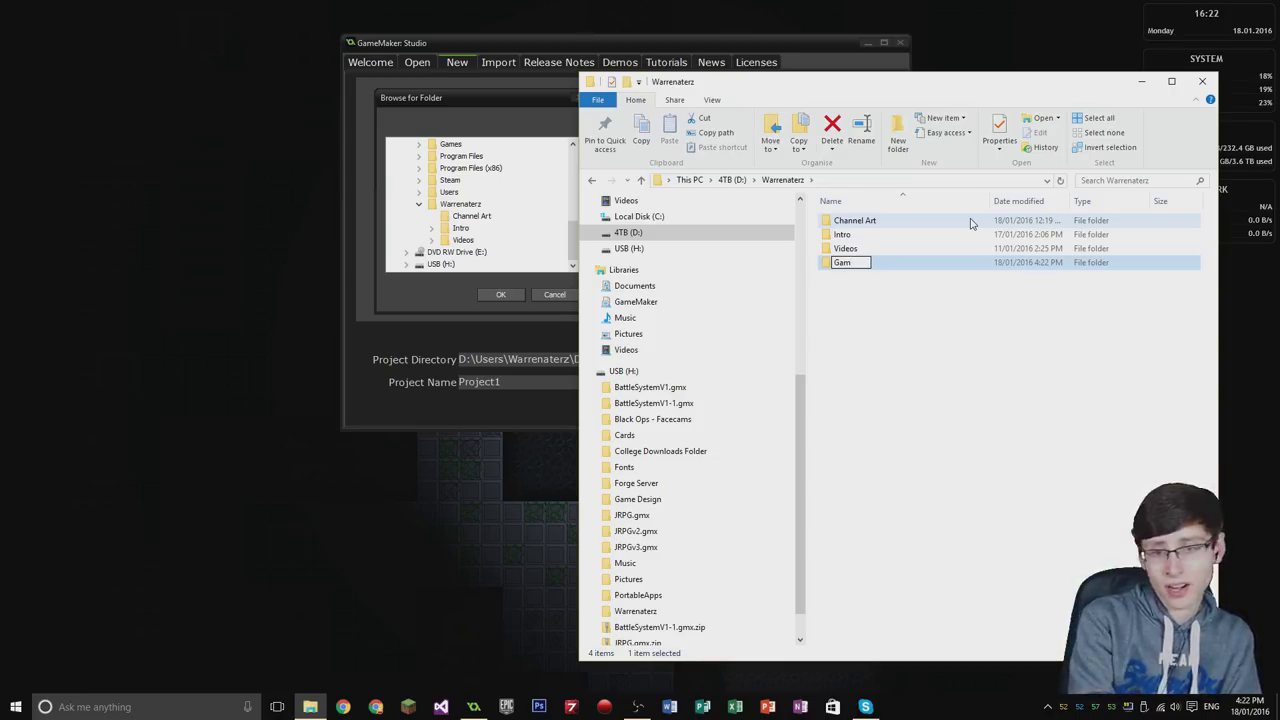
type("e")
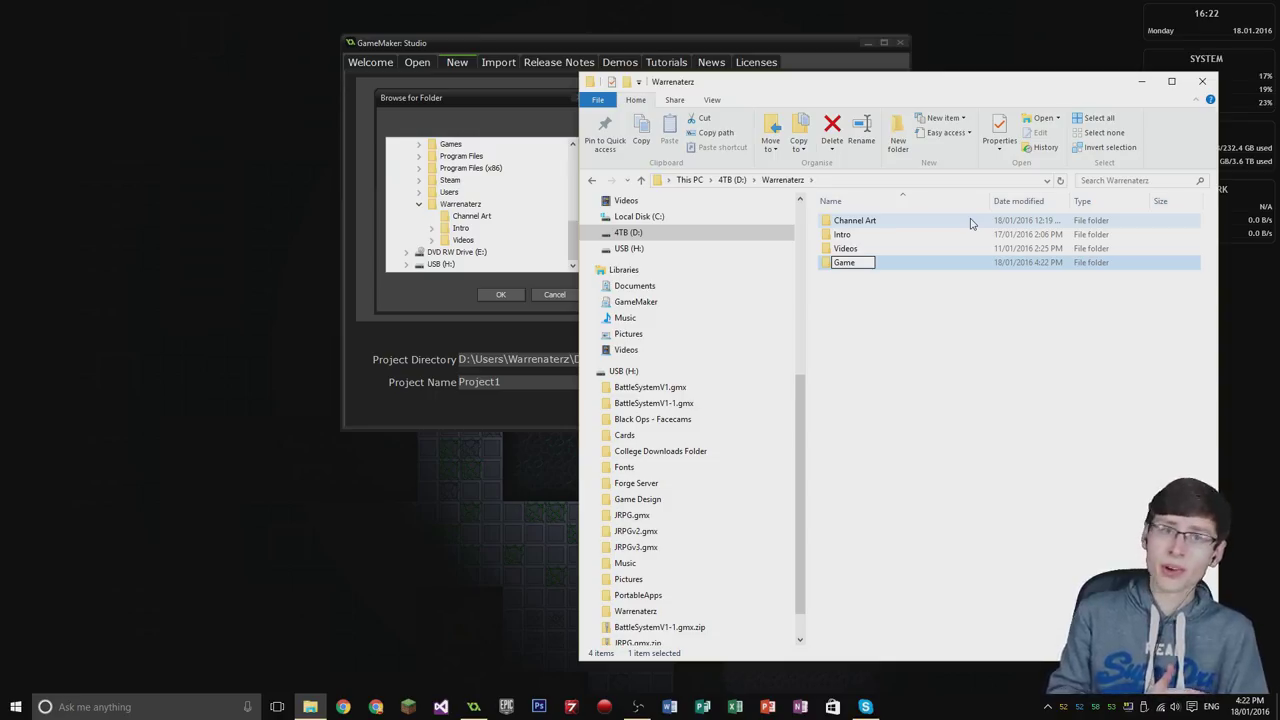
type("Maker")
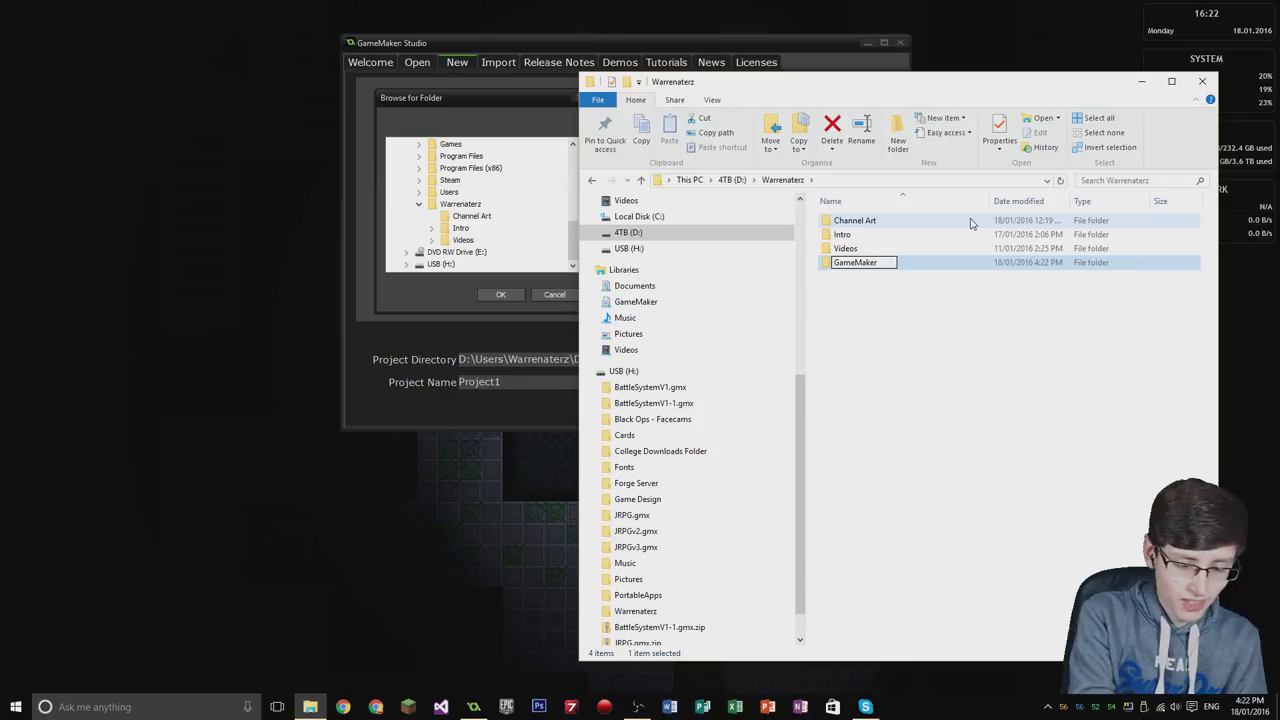
type(" Projects")
key("Return")
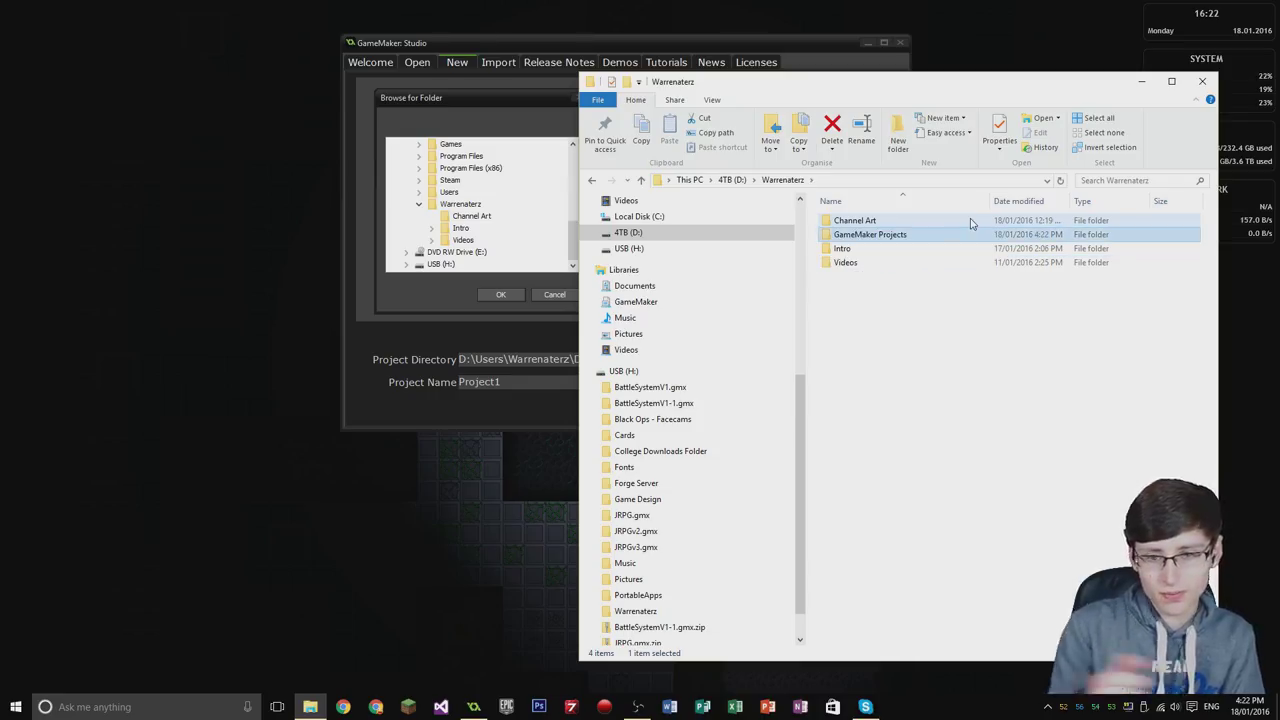
Back in GameMaker: Studio, reopen the folder browser and set the project directory to D:\Warrenaterz\GameMaker Projects
left_click(458, 100)
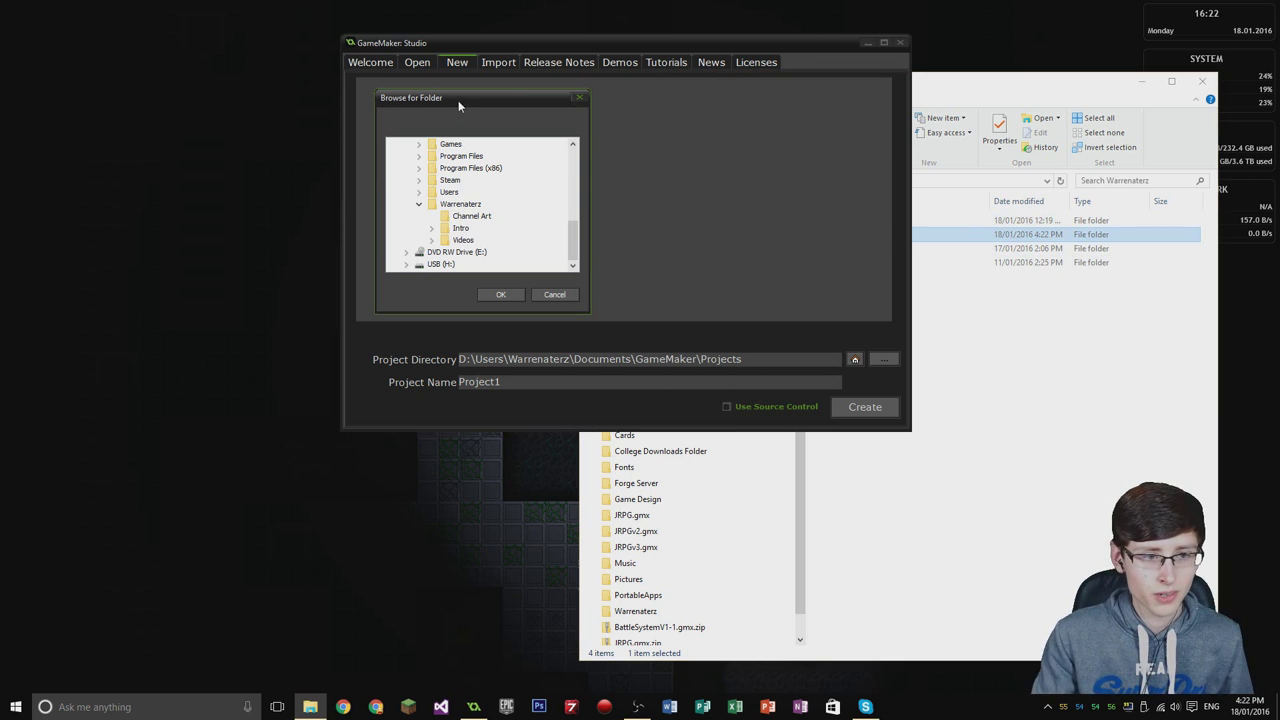
left_click(579, 97)
left_click(884, 359)
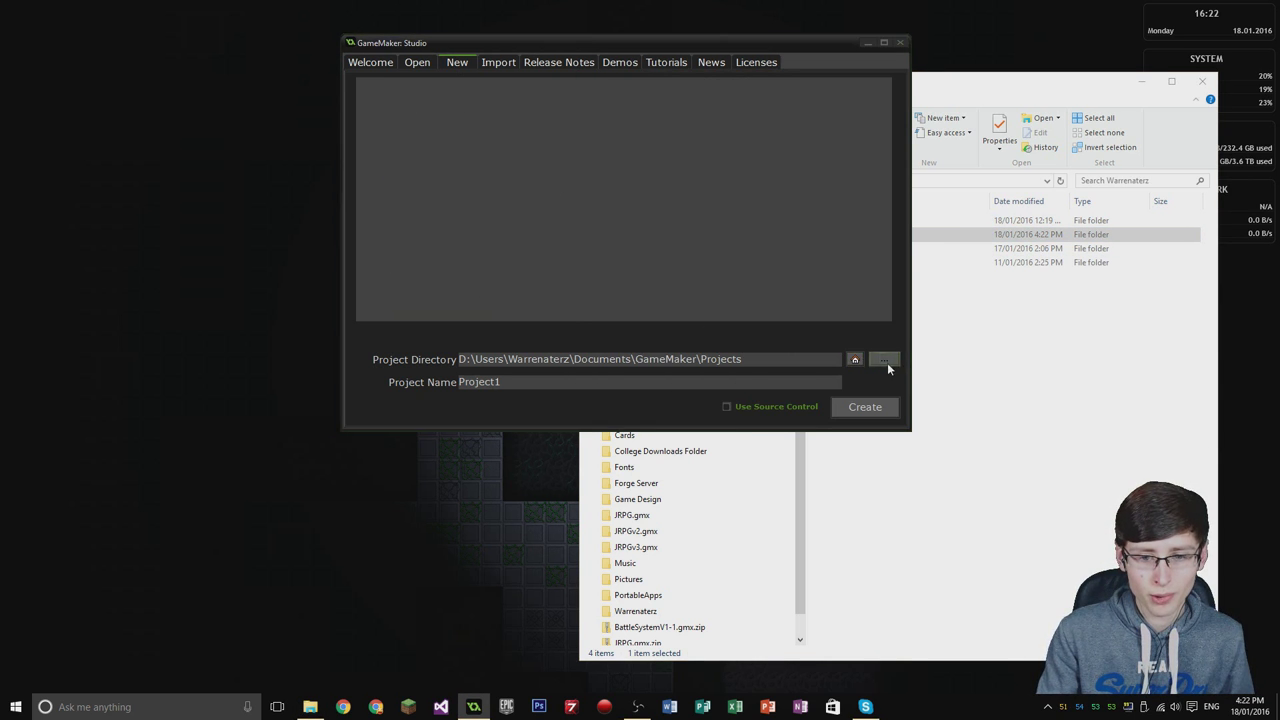
left_click(565, 404)
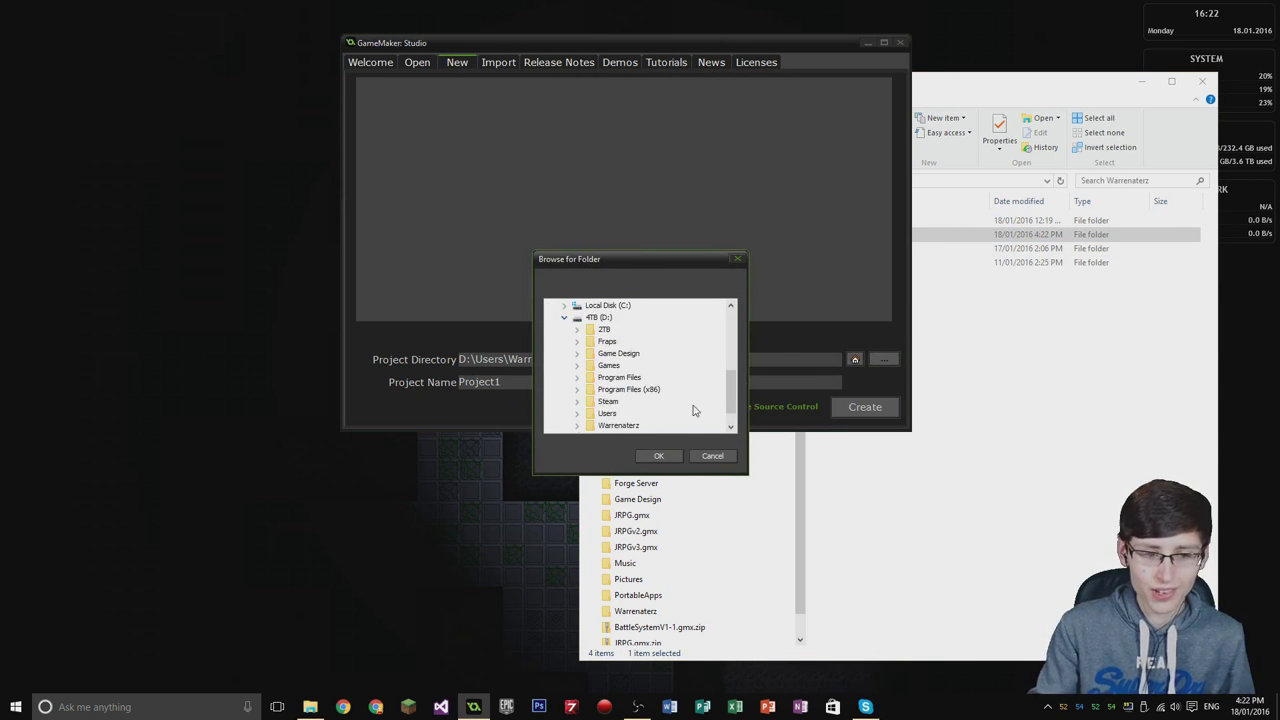
scroll(586, 390, "down", 1)
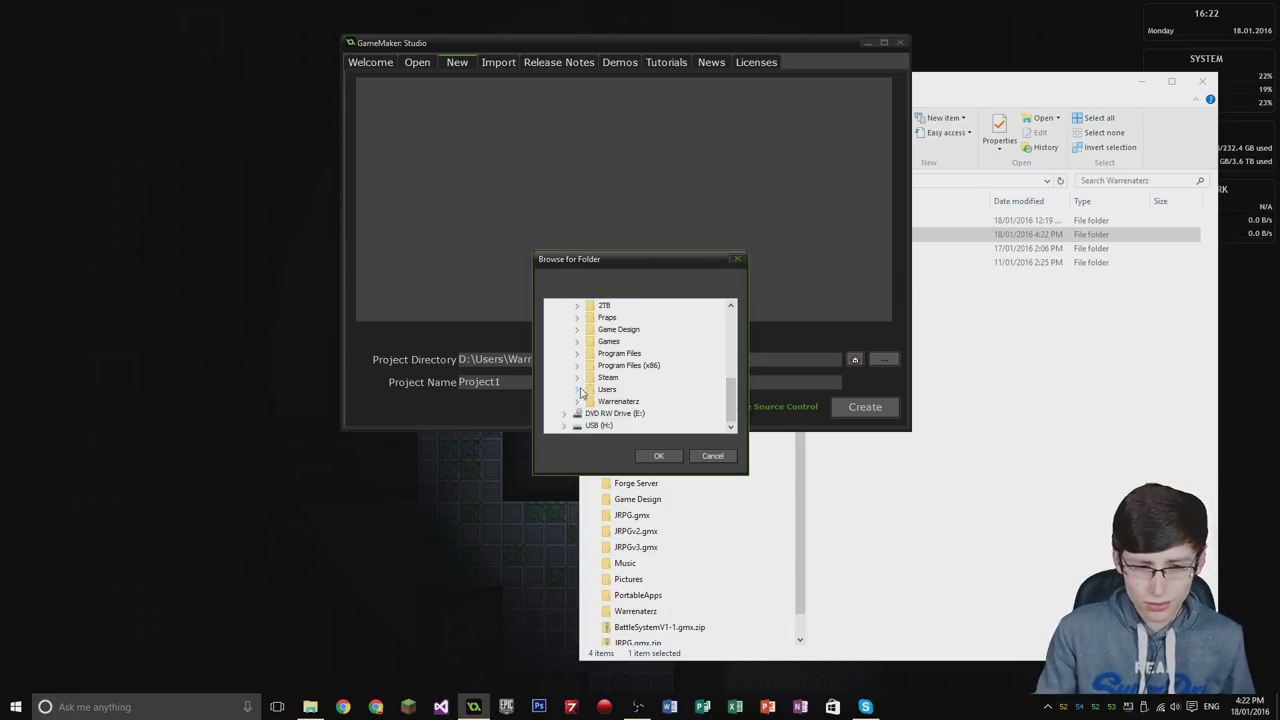
left_click(578, 401)
left_click(640, 401)
left_click(656, 458)
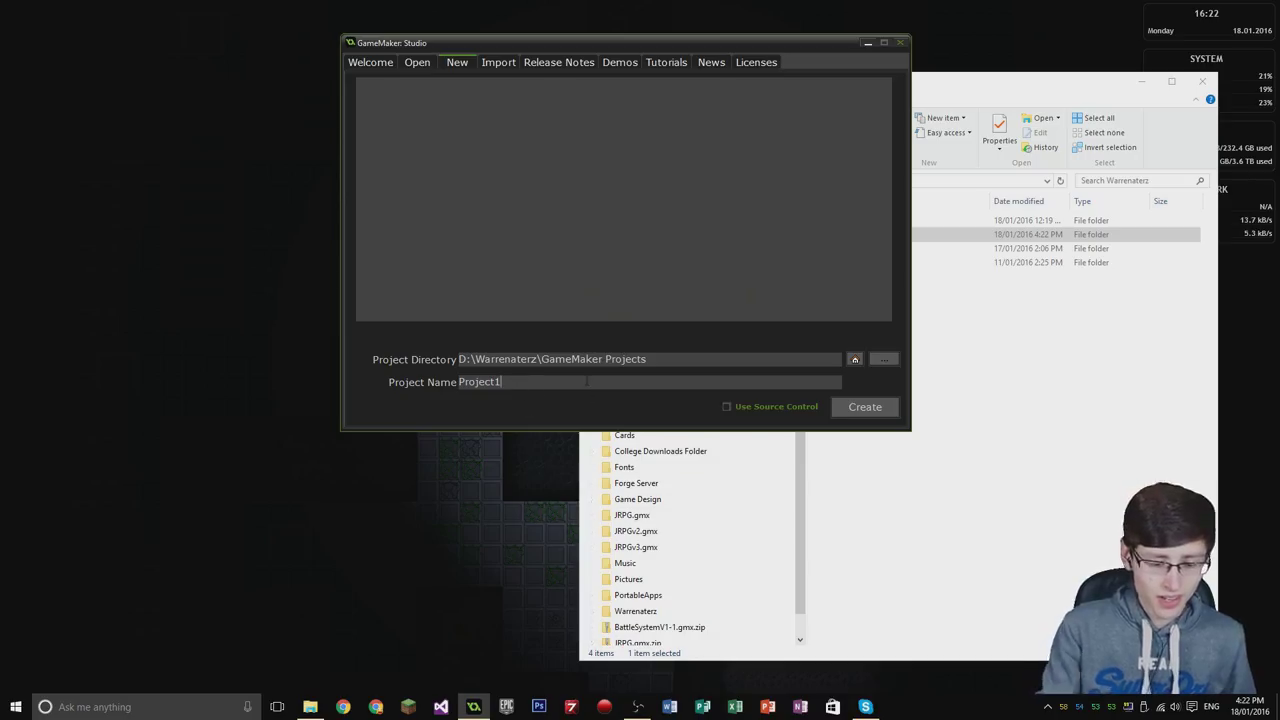
Replace the default project name with PencilGame-v1_0_0
key("BackSpace")
key("BackSpace")
key("BackSpace")
key("BackSpace")
key("BackSpace")
key("BackSpace")
key("BackSpace")
key("BackSpace")
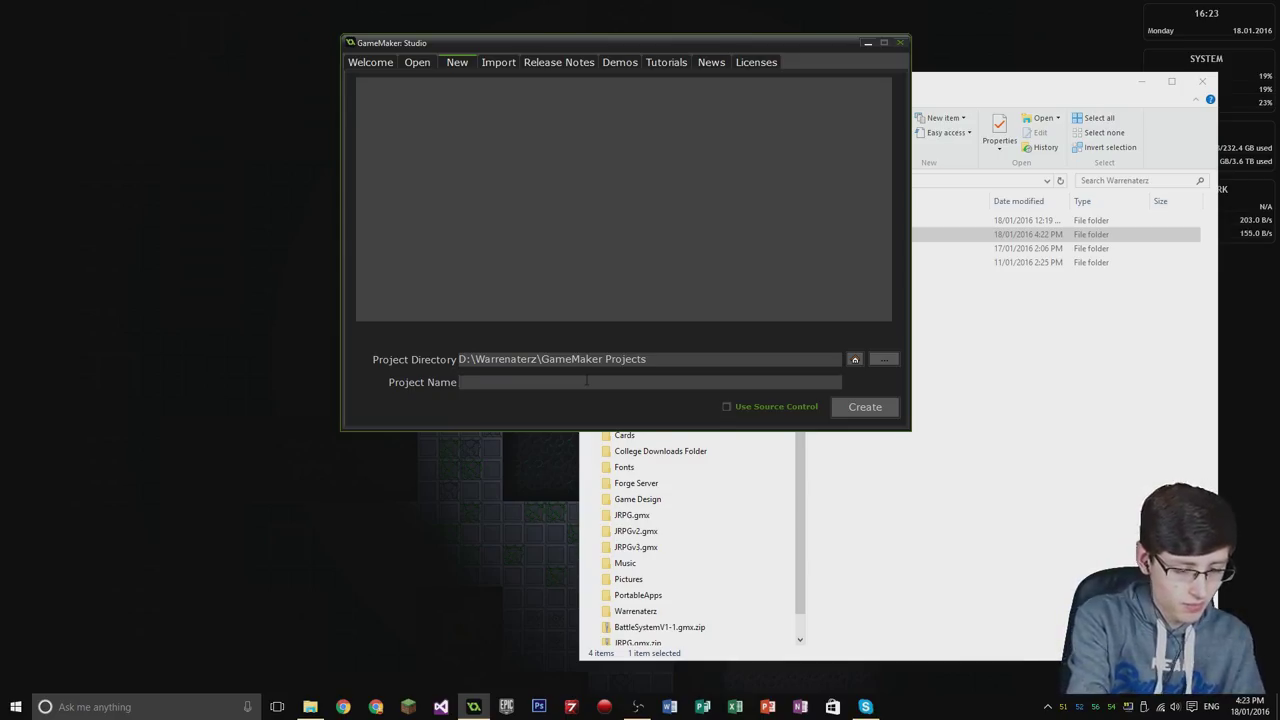
type("PencilGame")
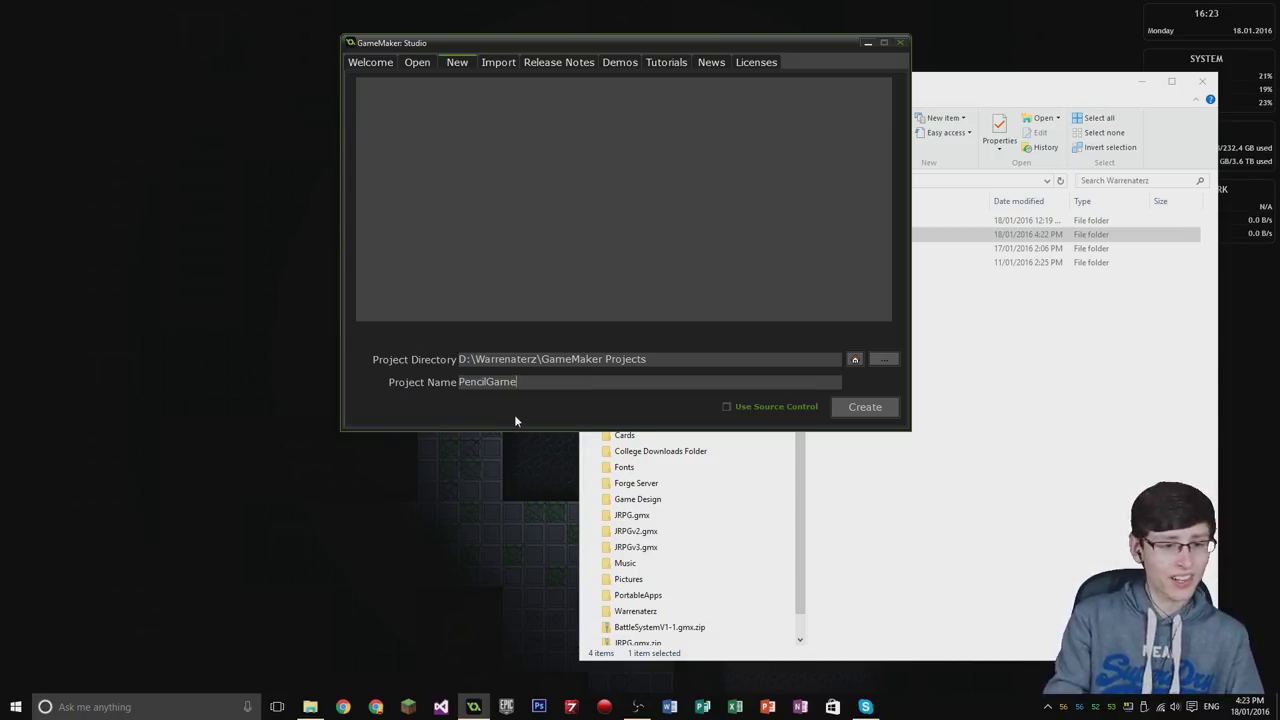
type("-")
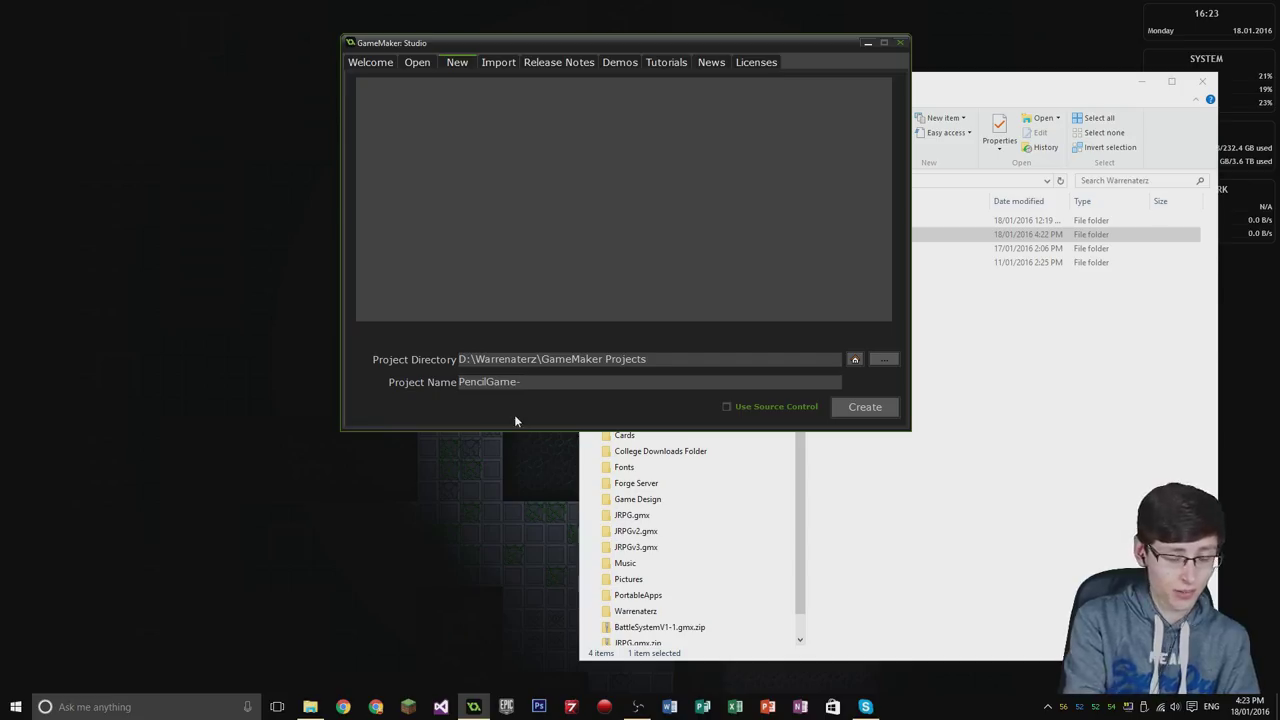
type("v-")
type("1")
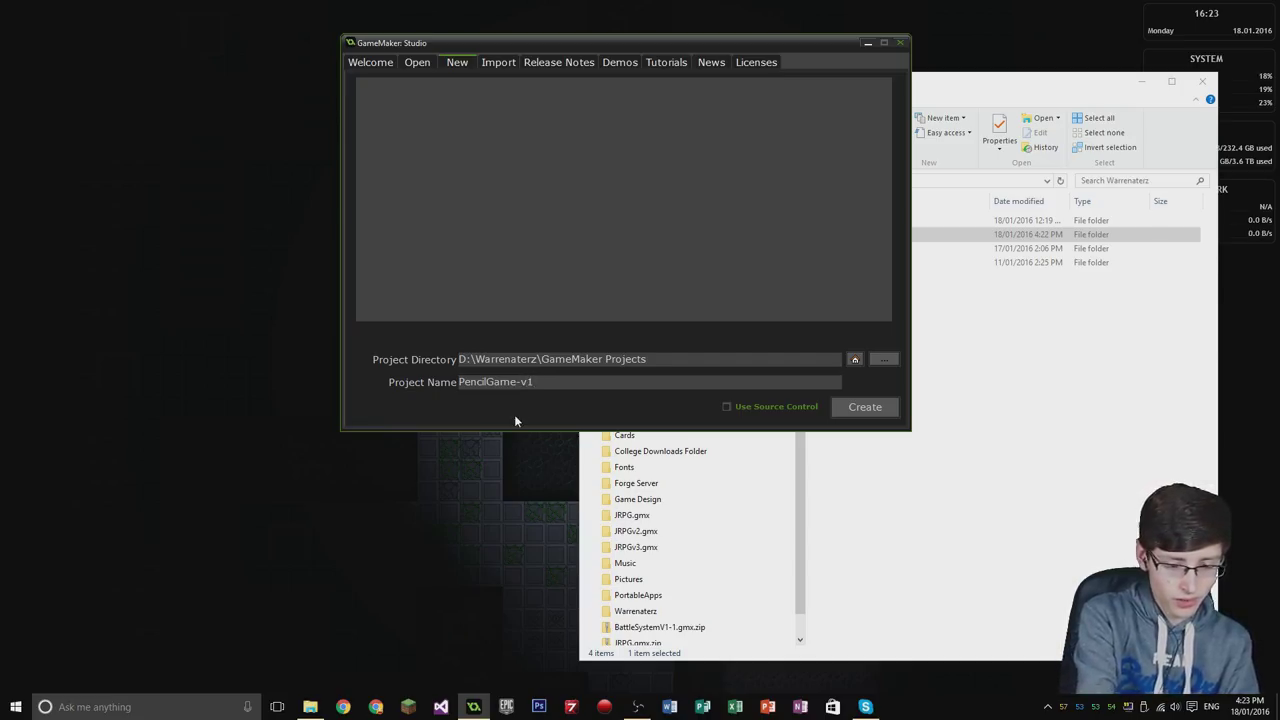
type("_")
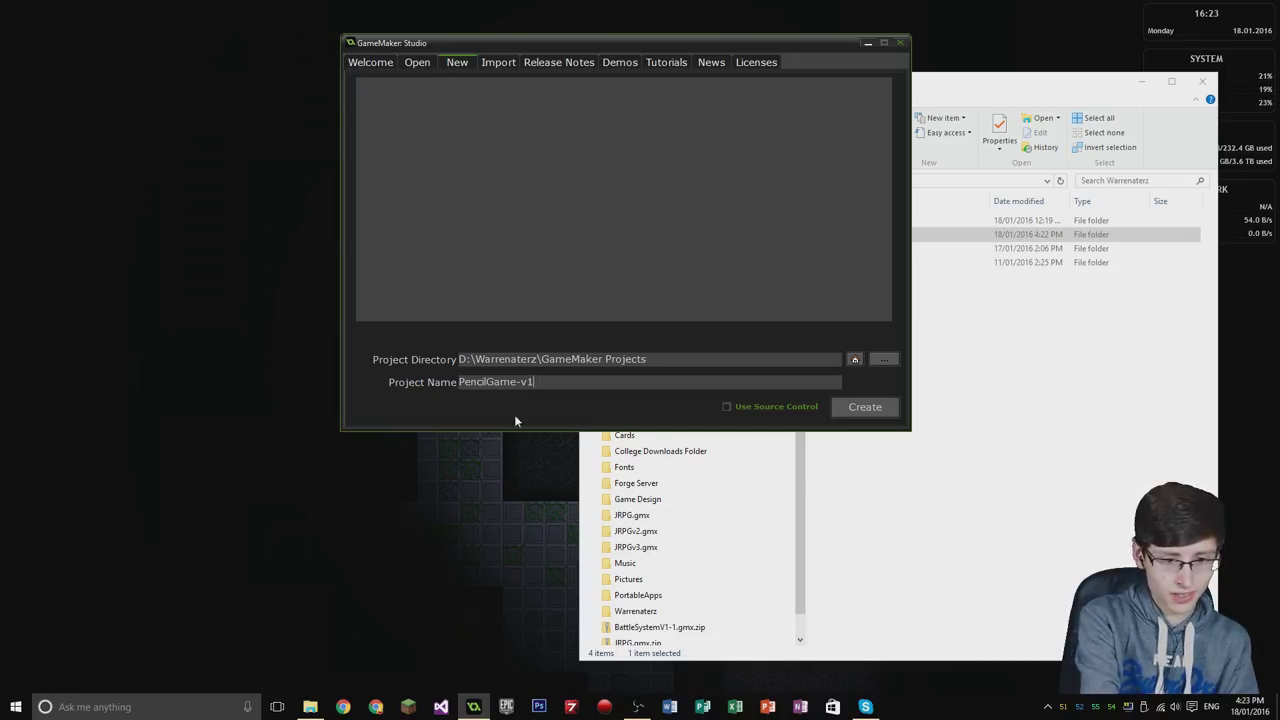
type("9")
key("BackSpace")
type("0_0")
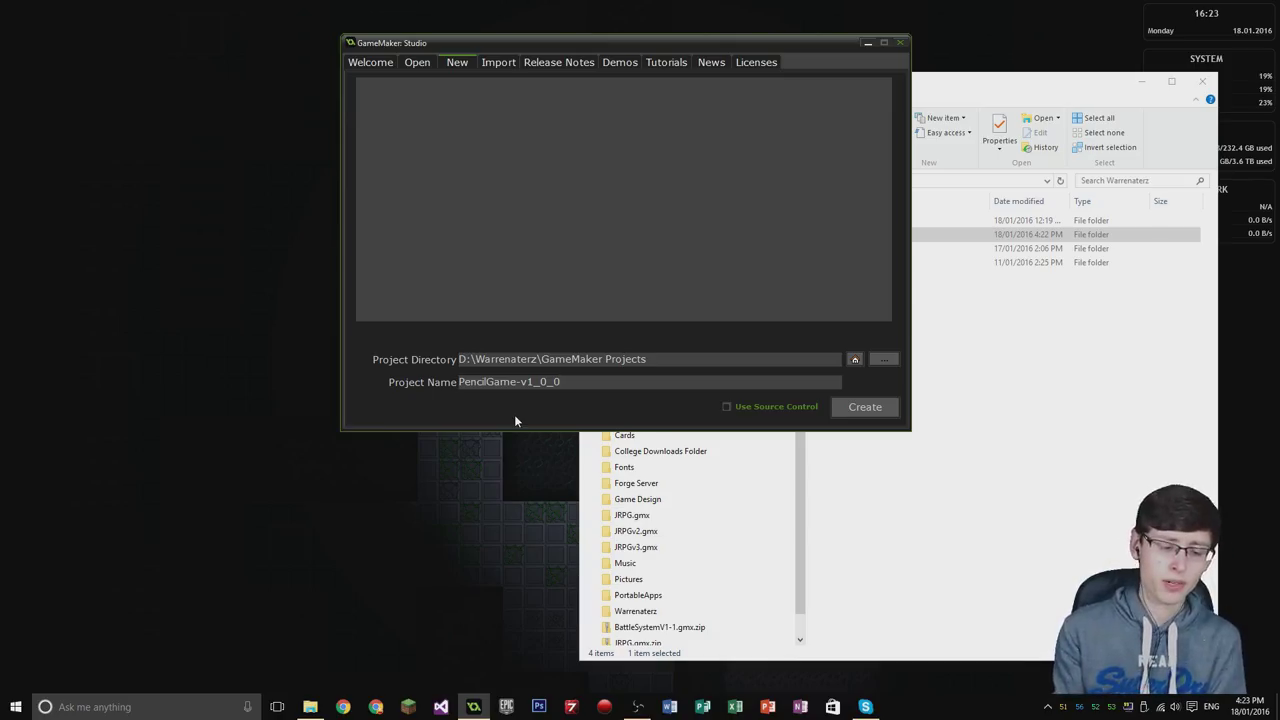
type(".")
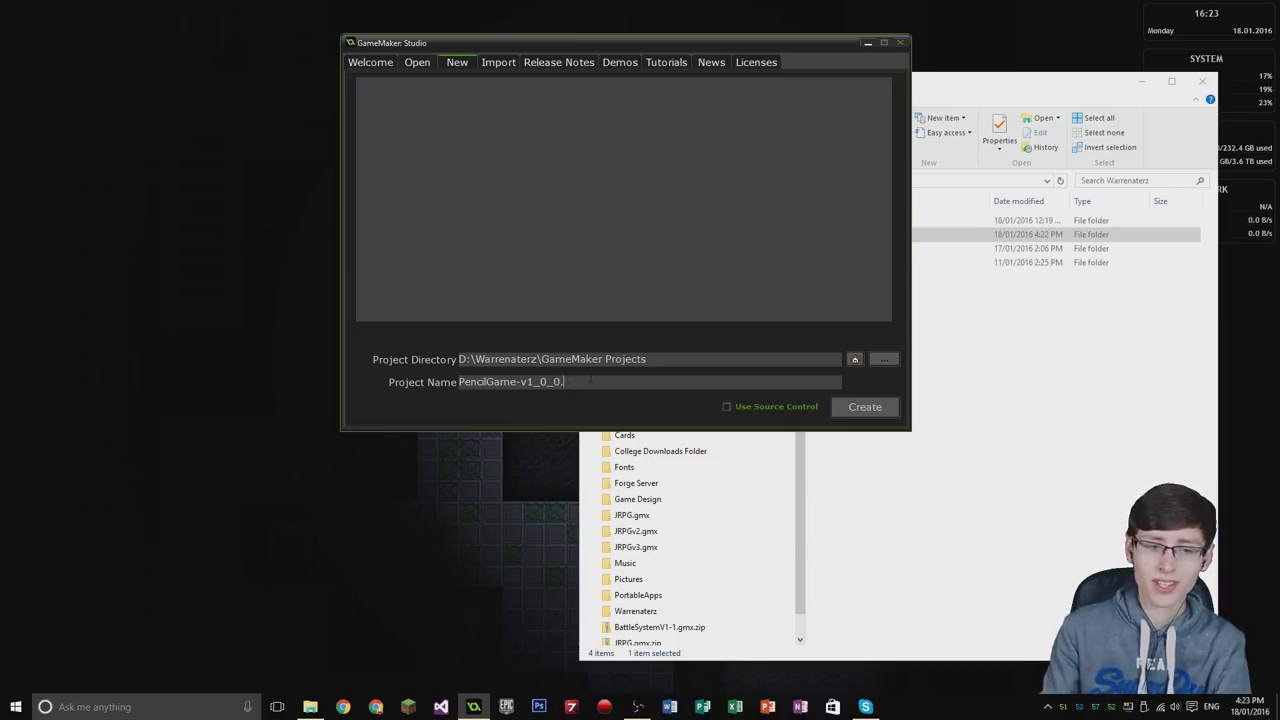
key("BackSpace")
type(".")
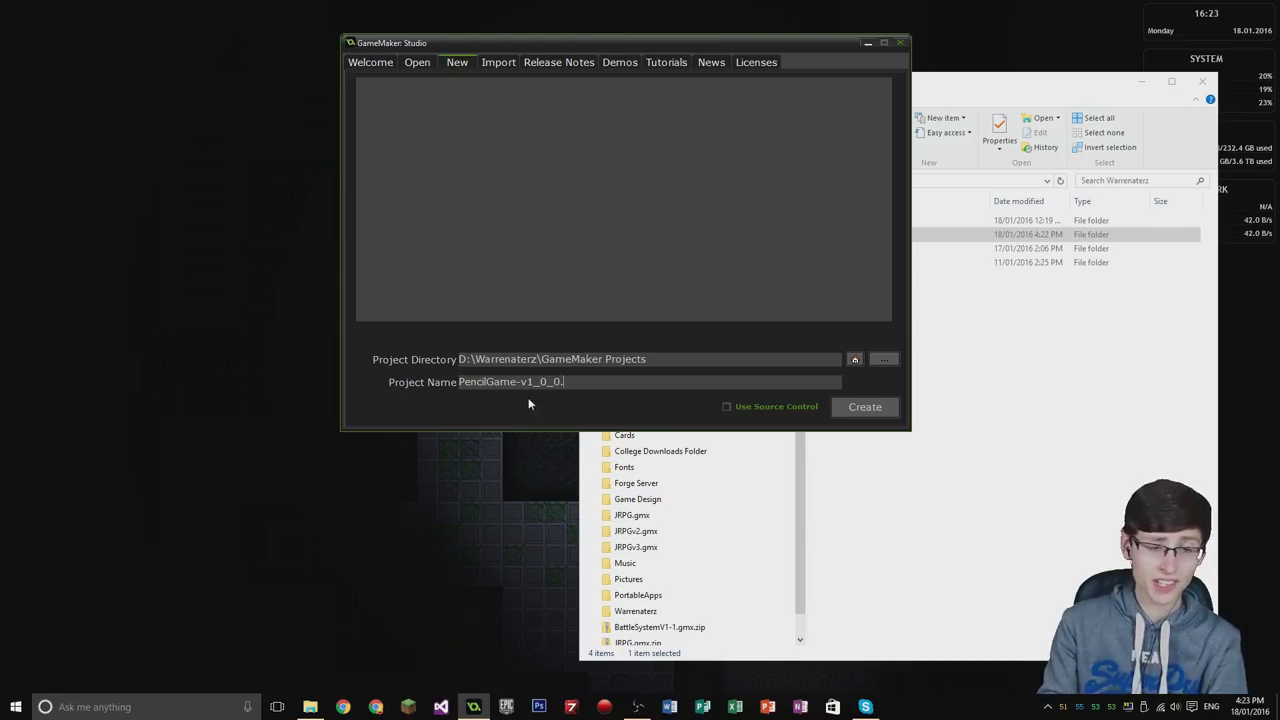
key("BackSpace")
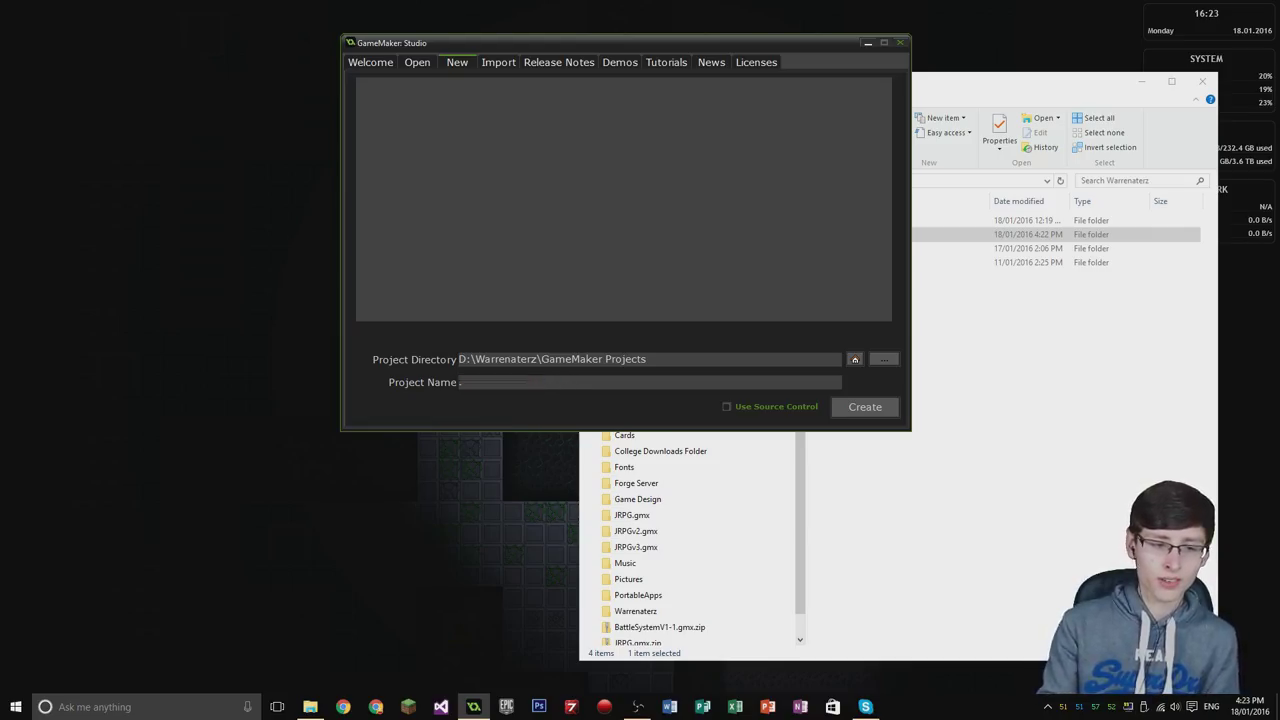
left_click_drag(514, 382, 520, 382)
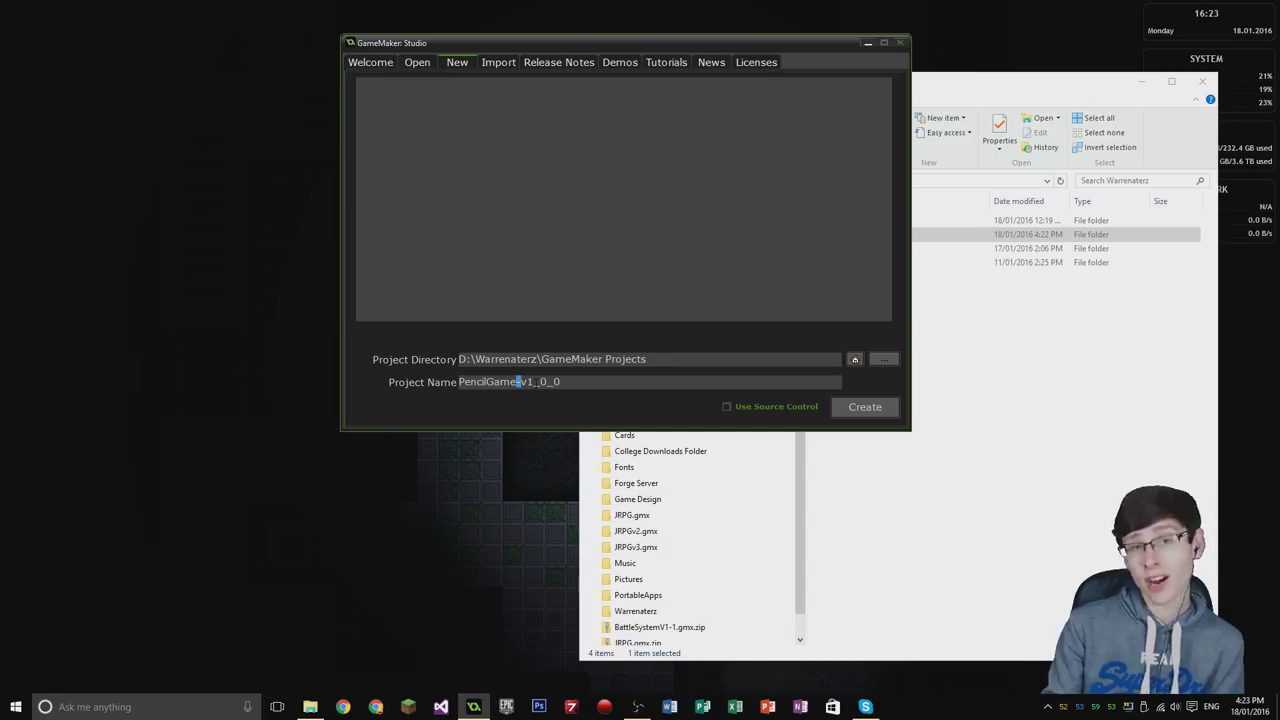
left_click_drag(532, 382, 539, 382)
left_click(562, 382)
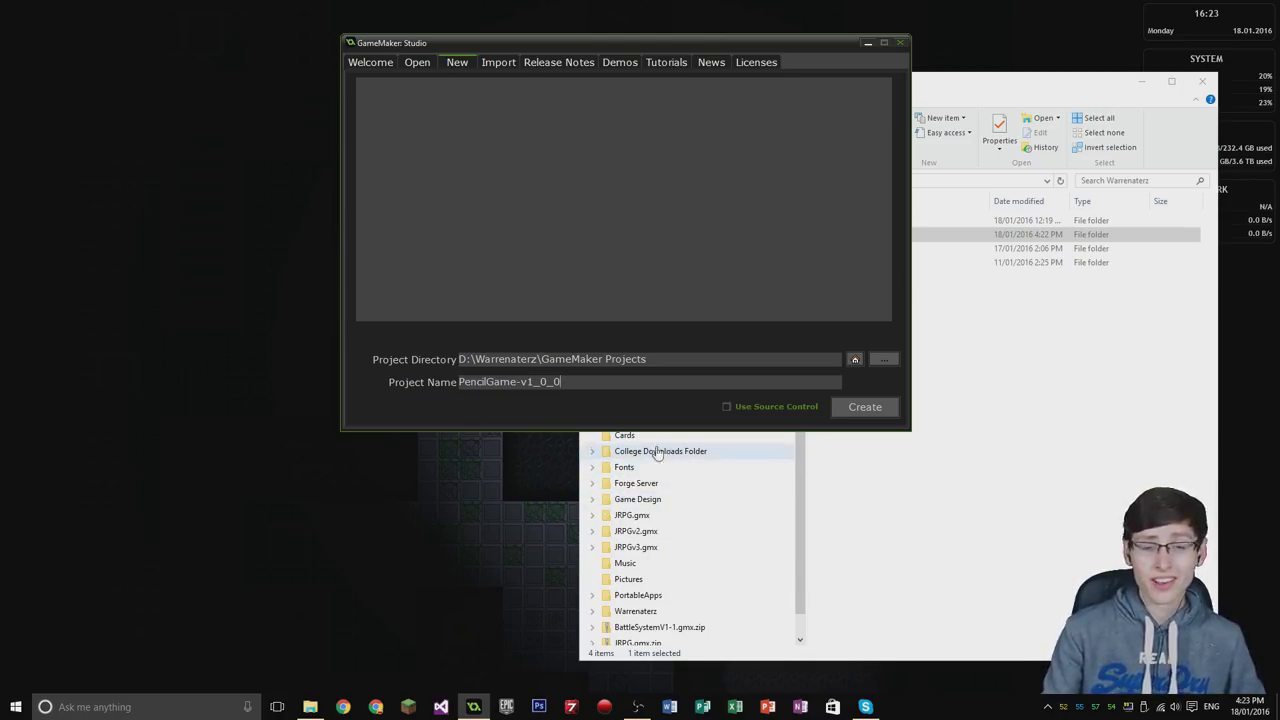
Create the PencilGame-v1_0_0 project and maximize its editor window
left_click_drag(638, 44, 523, 40)
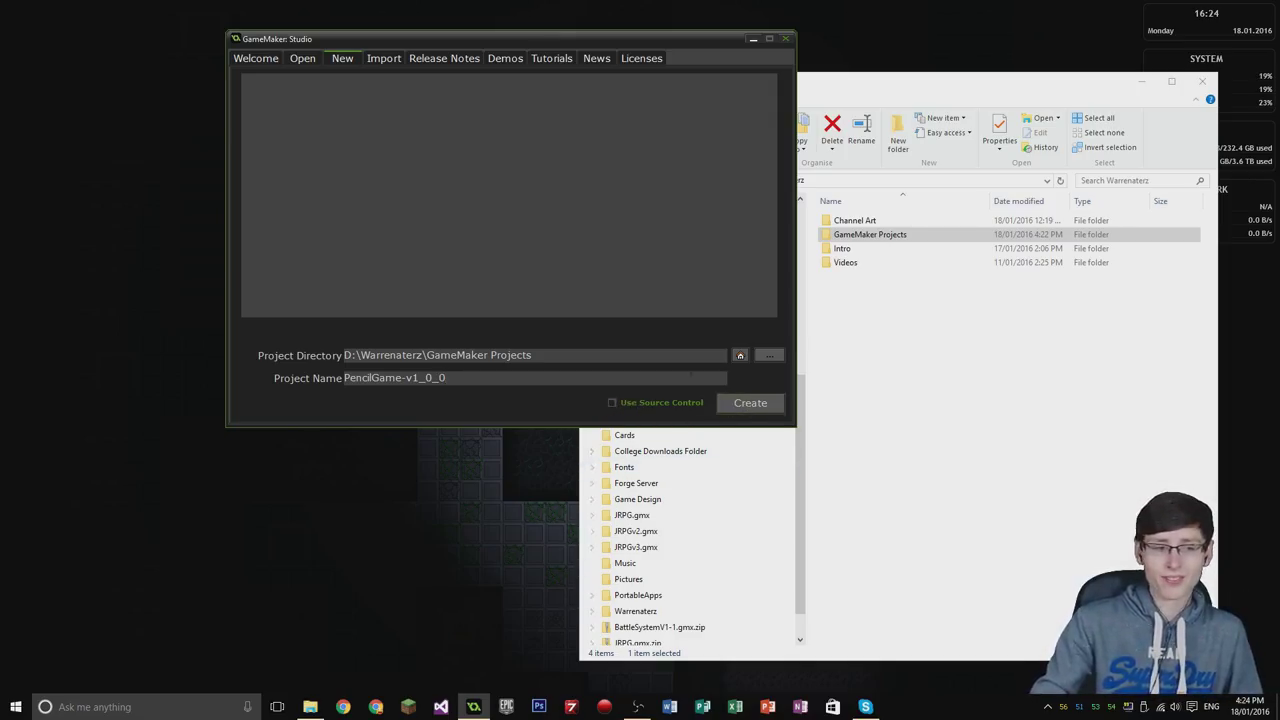
left_click(738, 403)
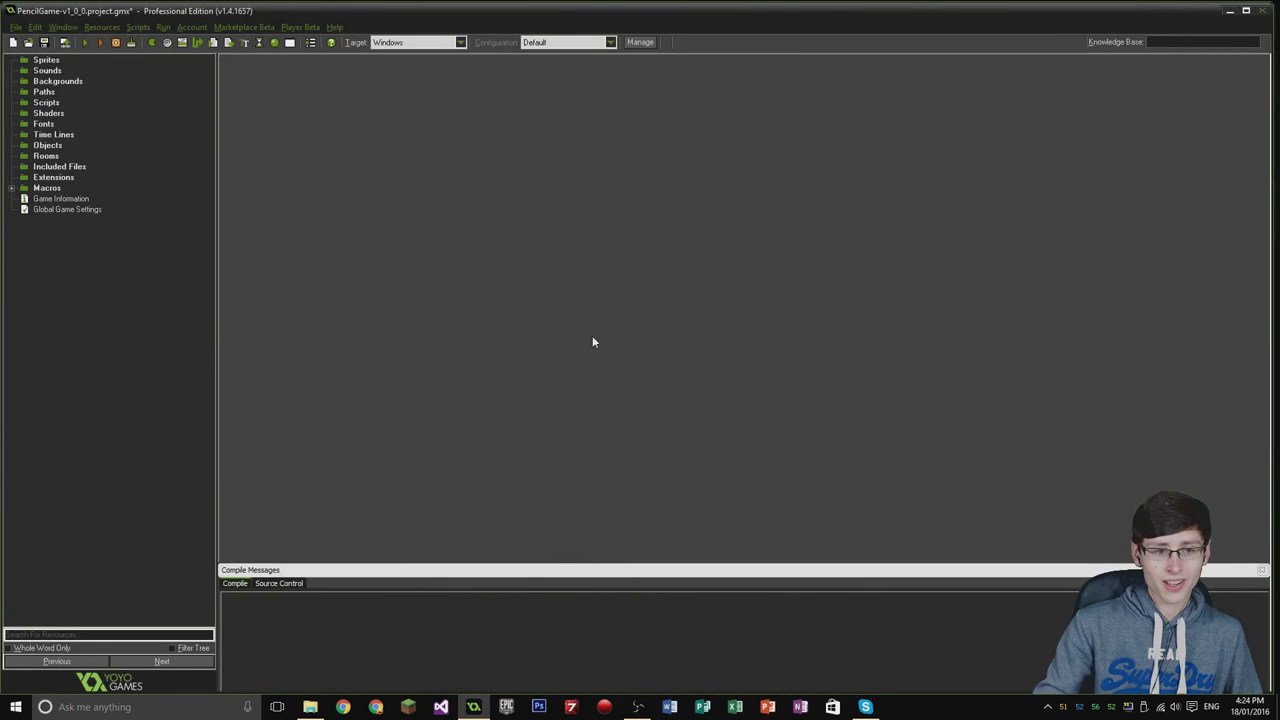
left_click(1246, 10)
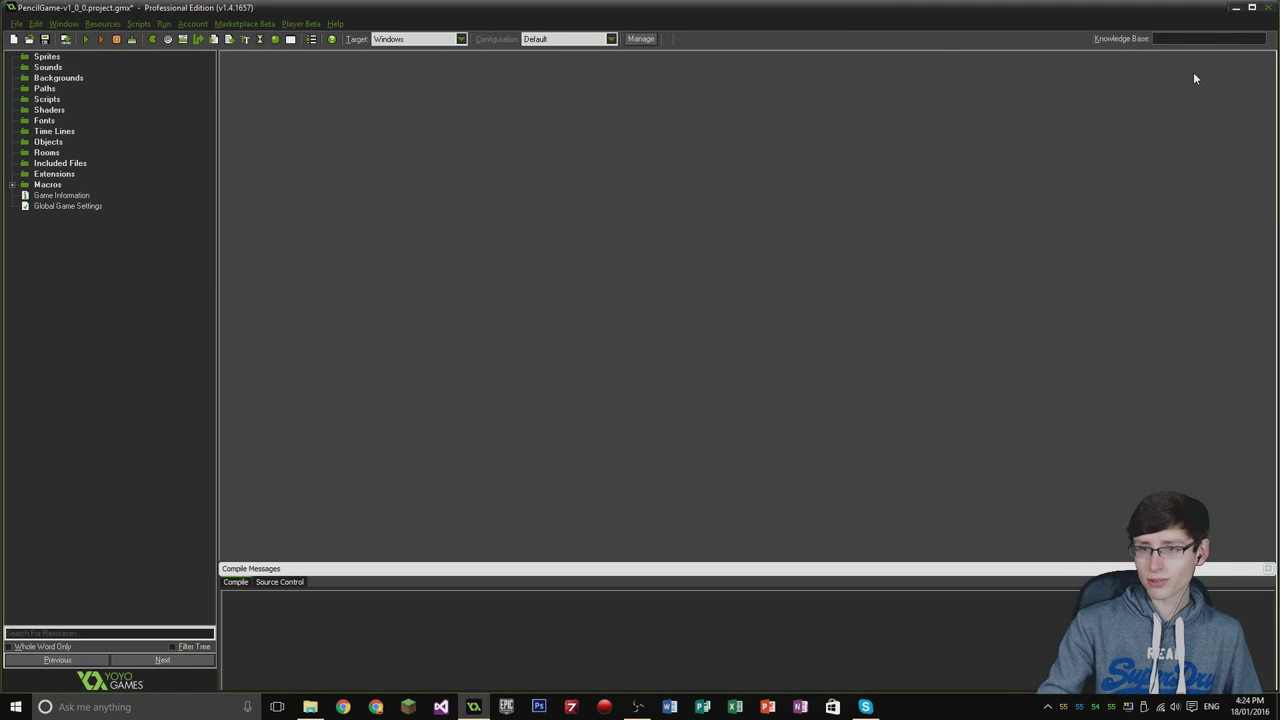
Create a new room in the project's Rooms group
left_click(47, 158)
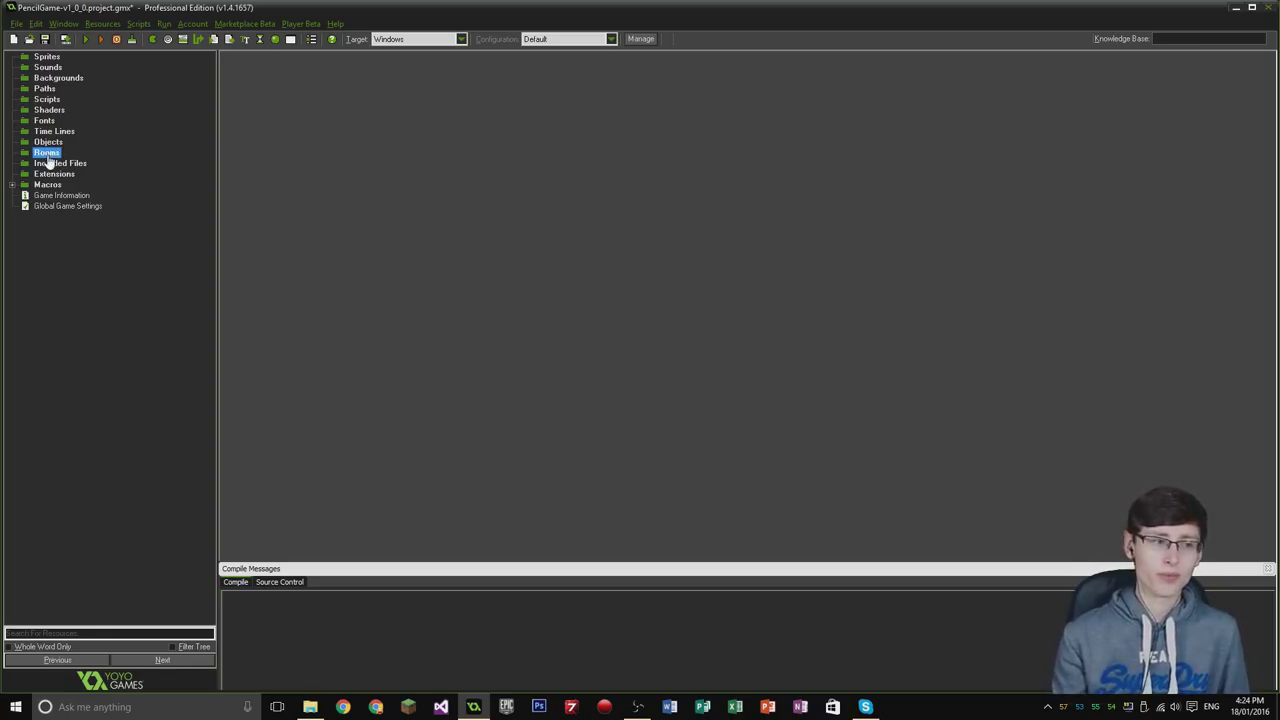
right_click(46, 156)
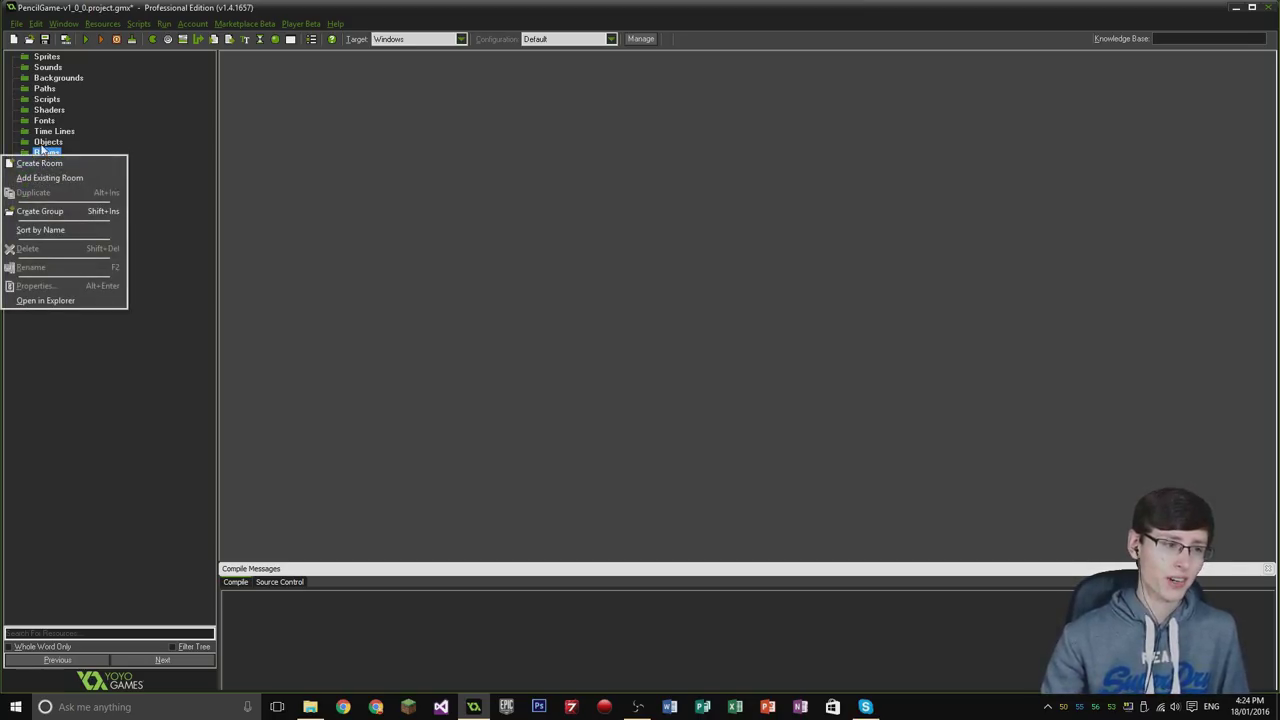
left_click(45, 150)
right_click(45, 152)
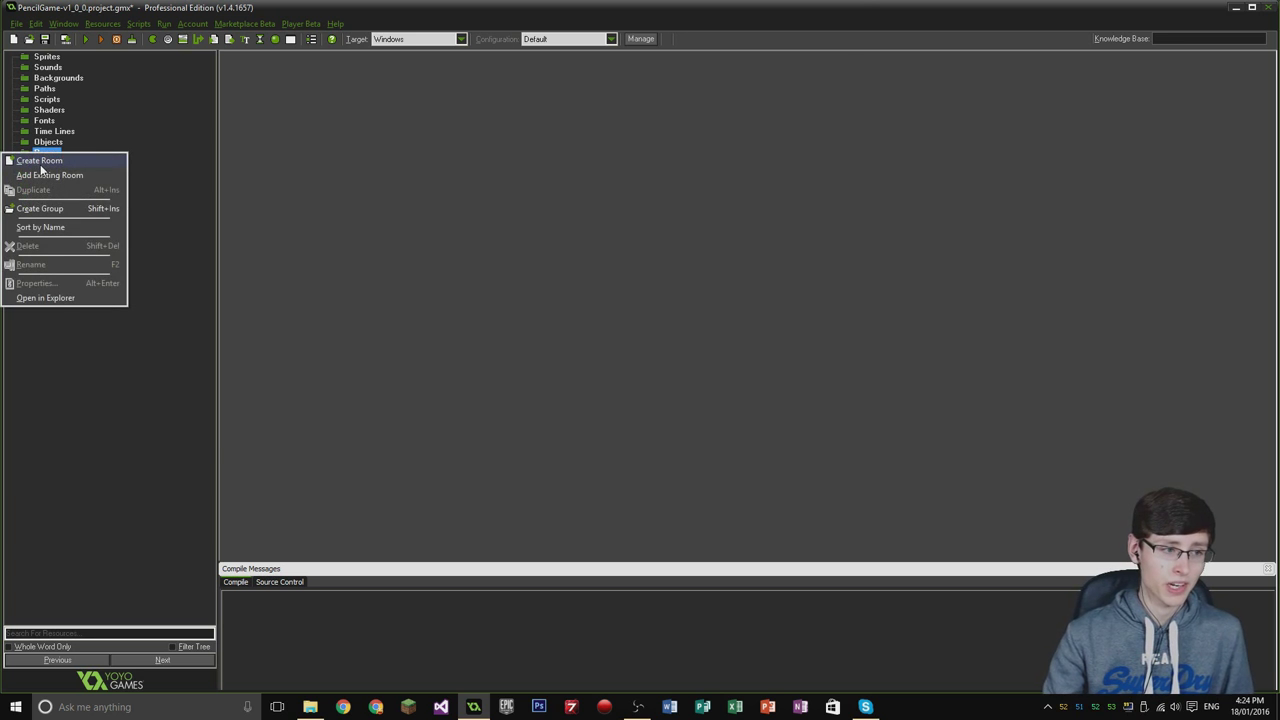
left_click(40, 162)
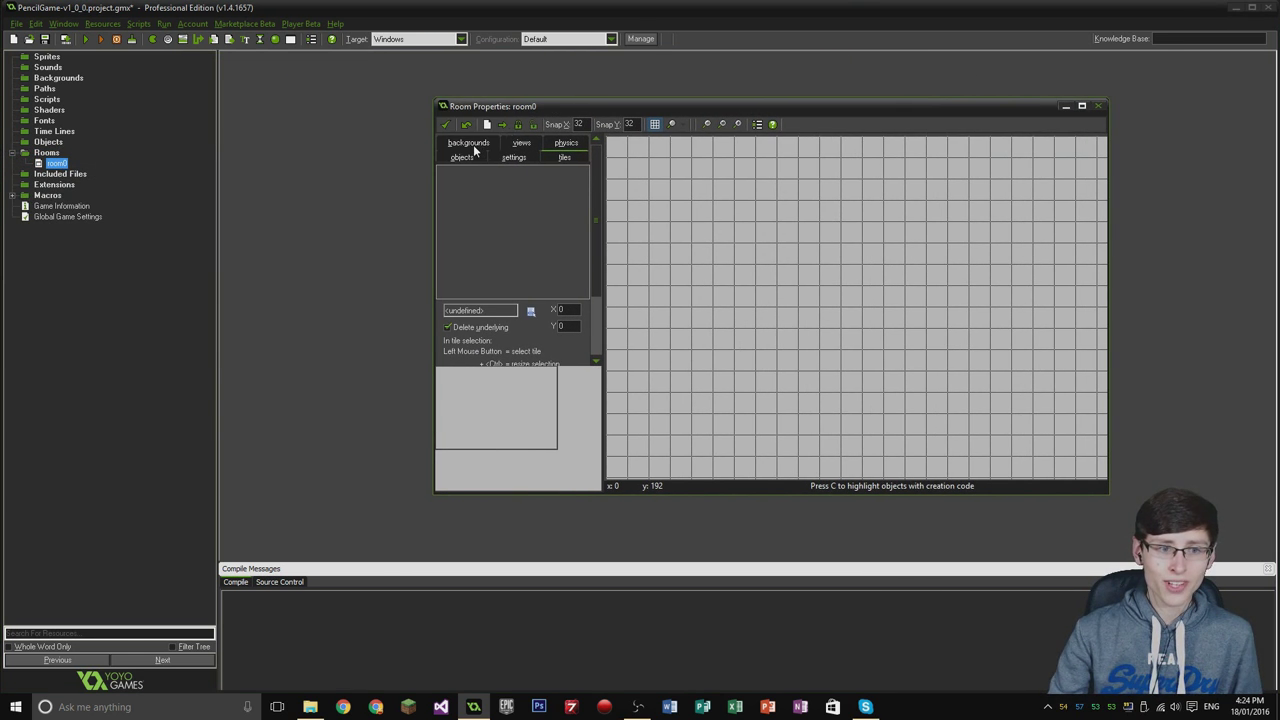
Rename the new room as room_0 in its settings
left_click(513, 157)
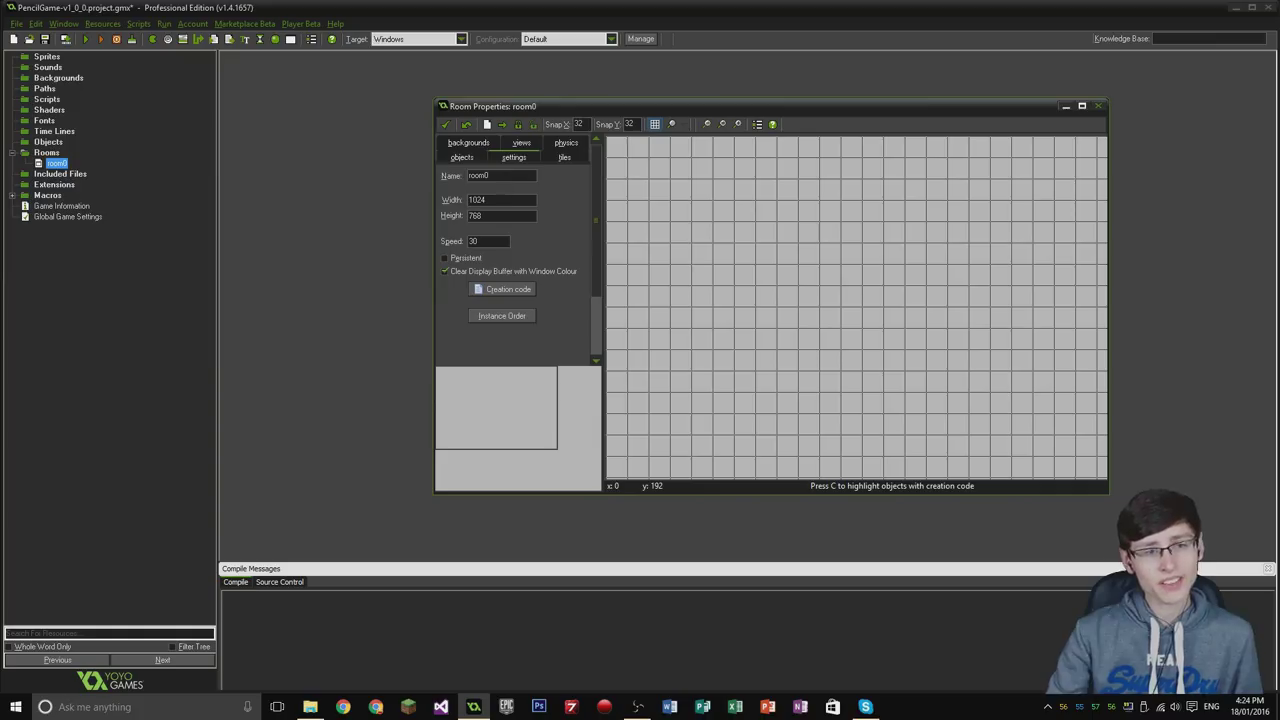
double_click(480, 175)
type("roo")
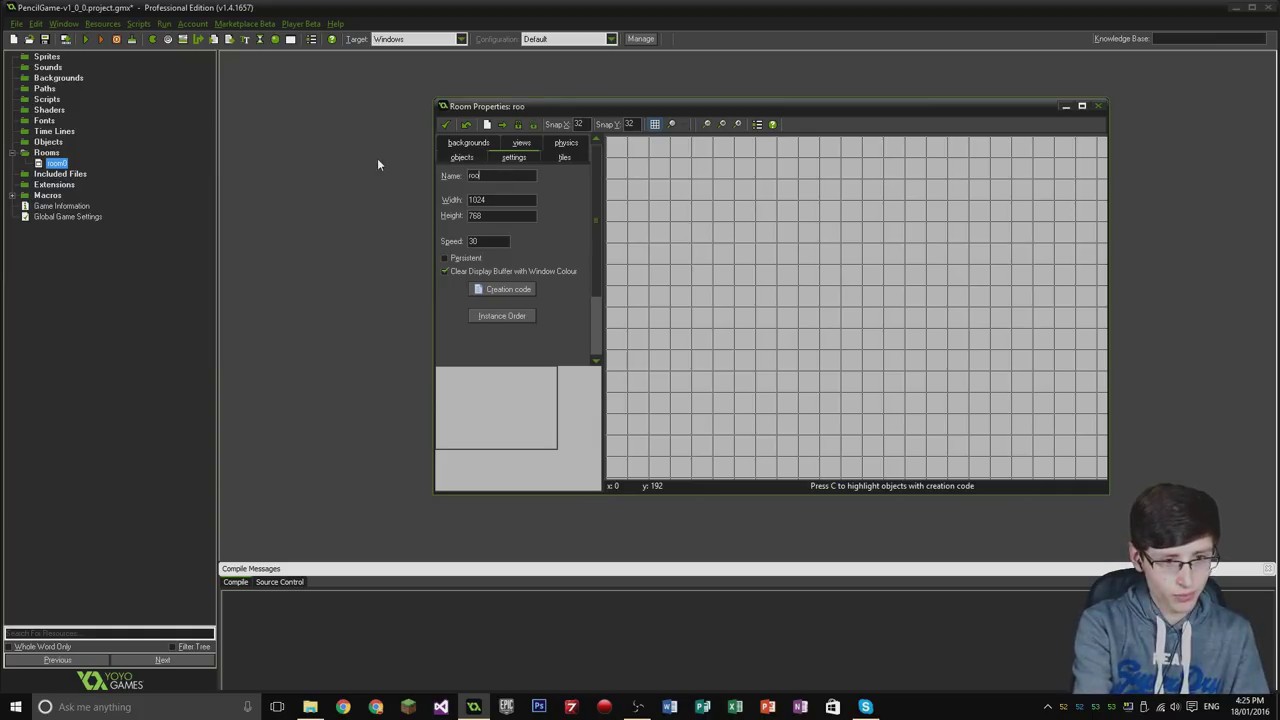
type("m")
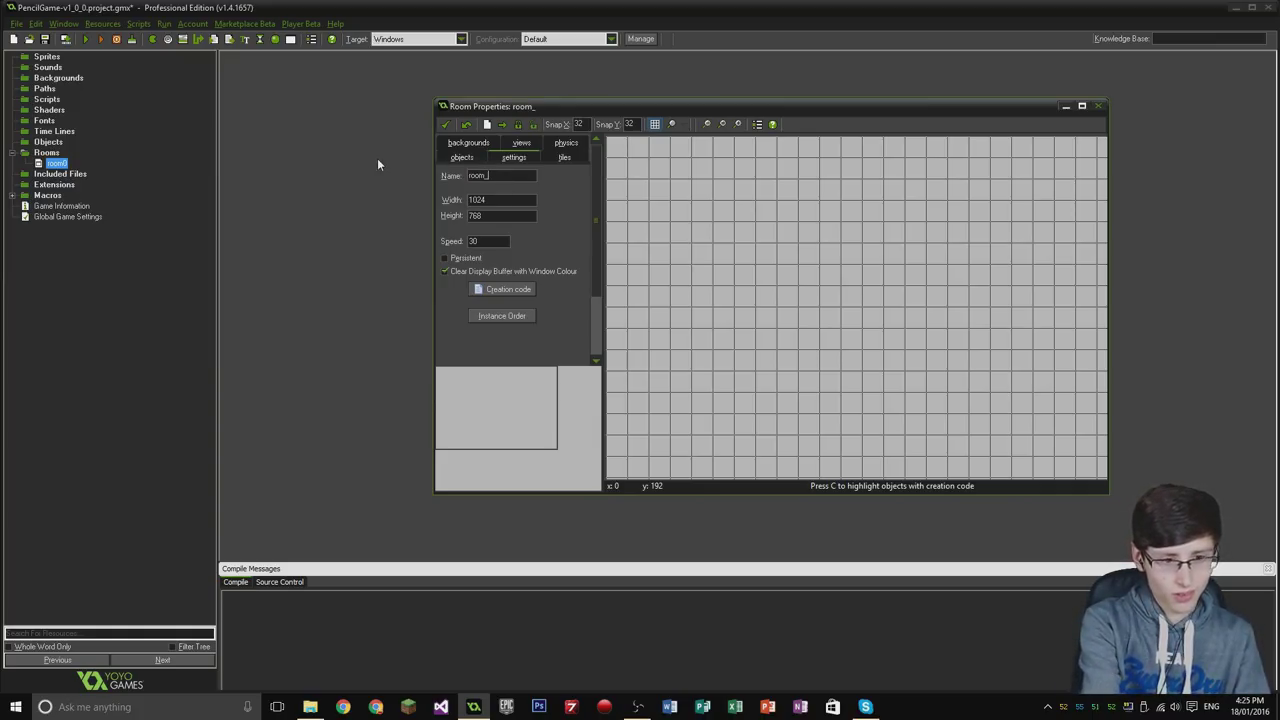
type("_0")
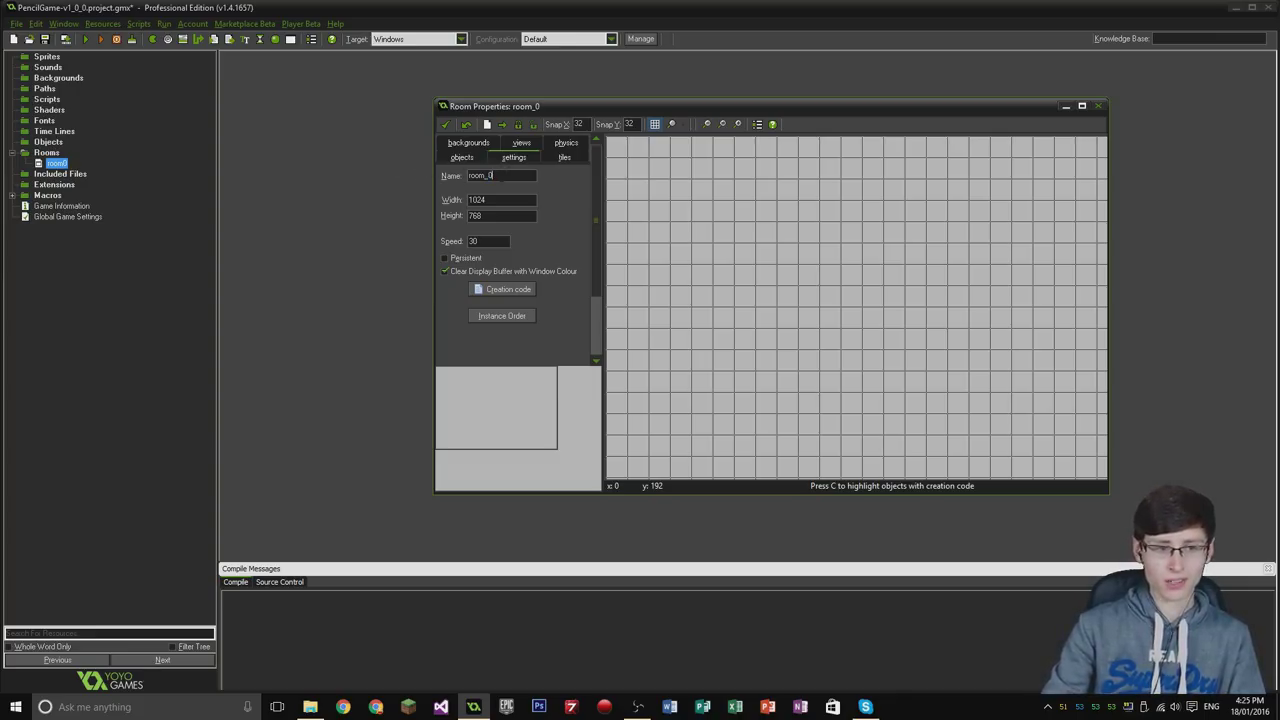
Set the room's width to 1920 and height to 1080, and reposition and enlarge the Room Properties window
left_click(496, 200)
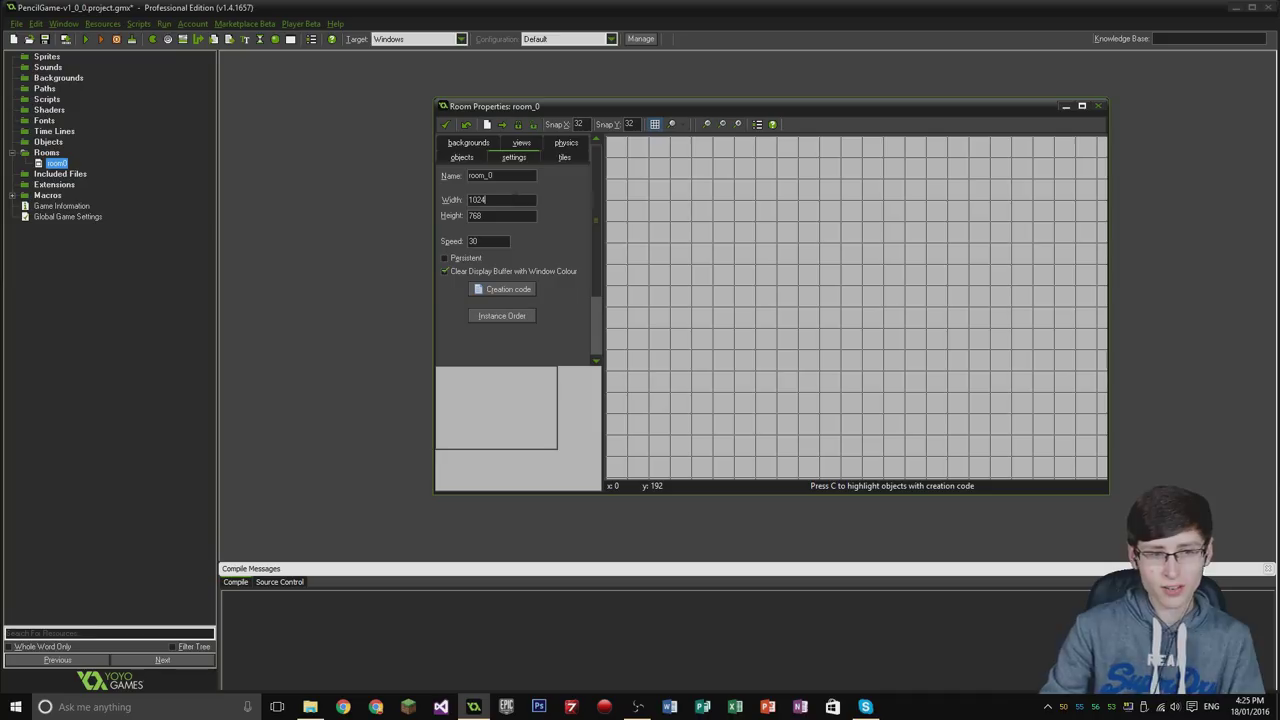
scroll(596, 248, "down", 1)
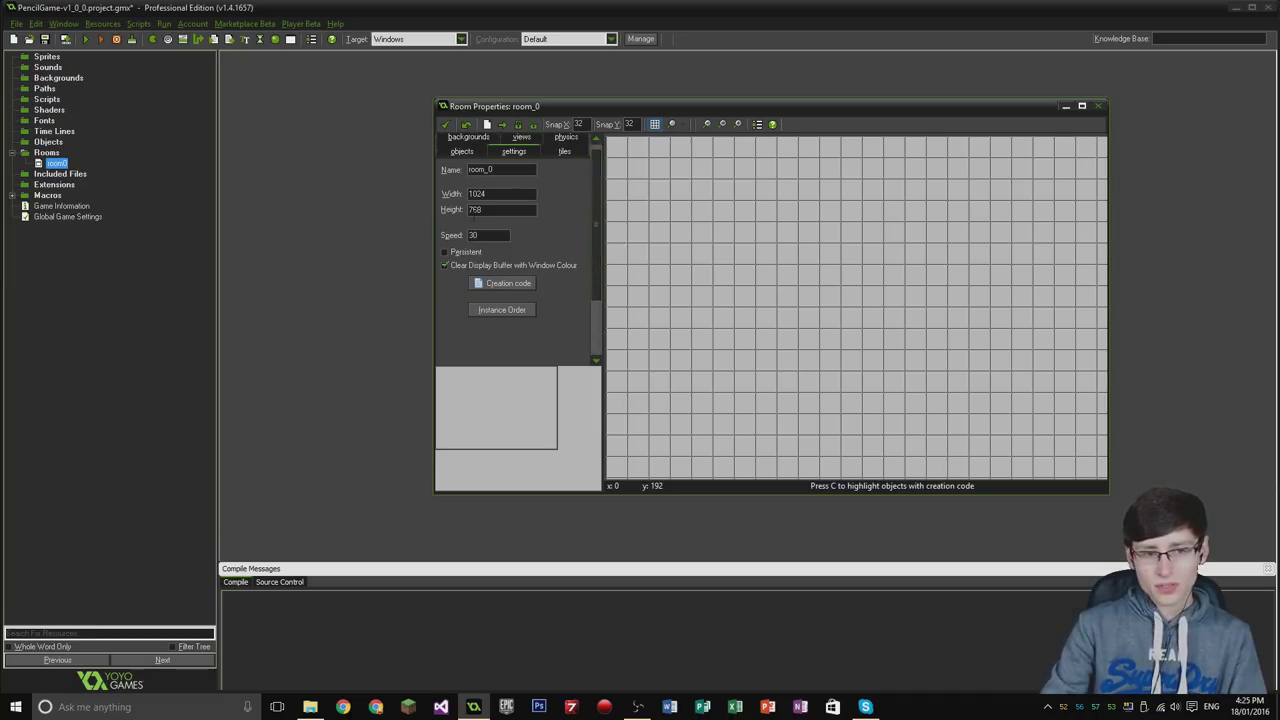
scroll(510, 190, "up", 1)
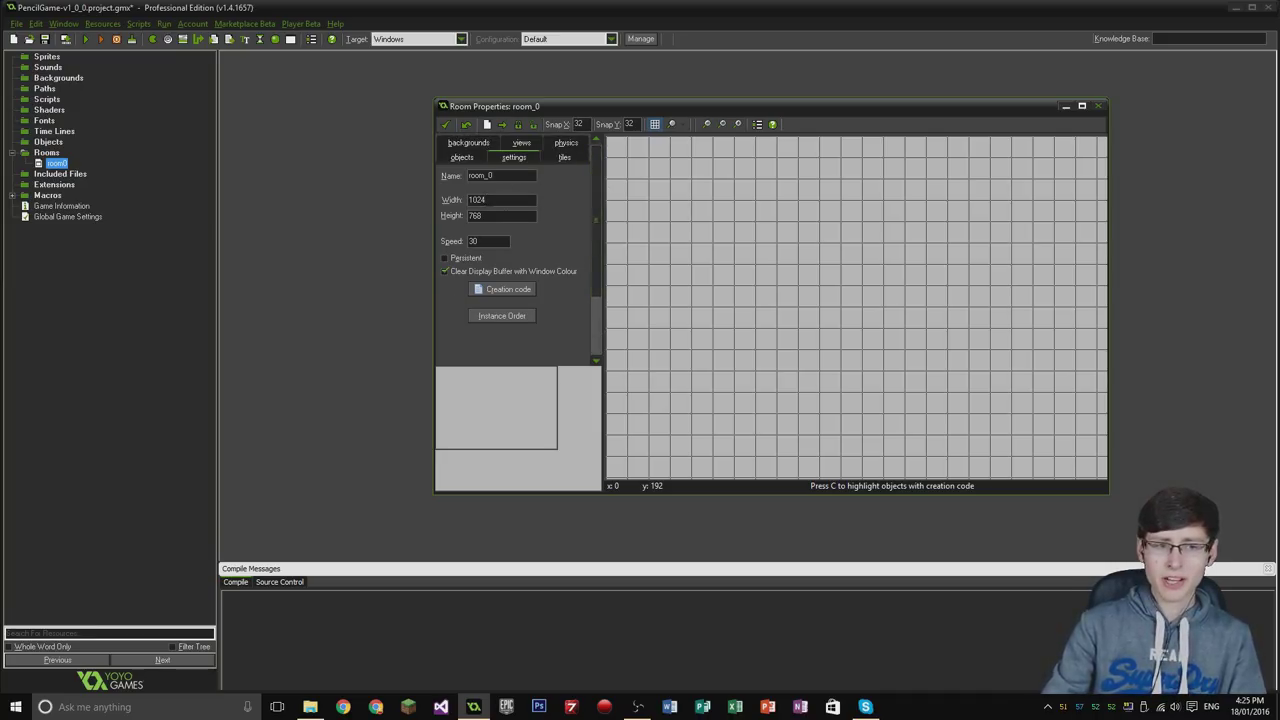
double_click(477, 200)
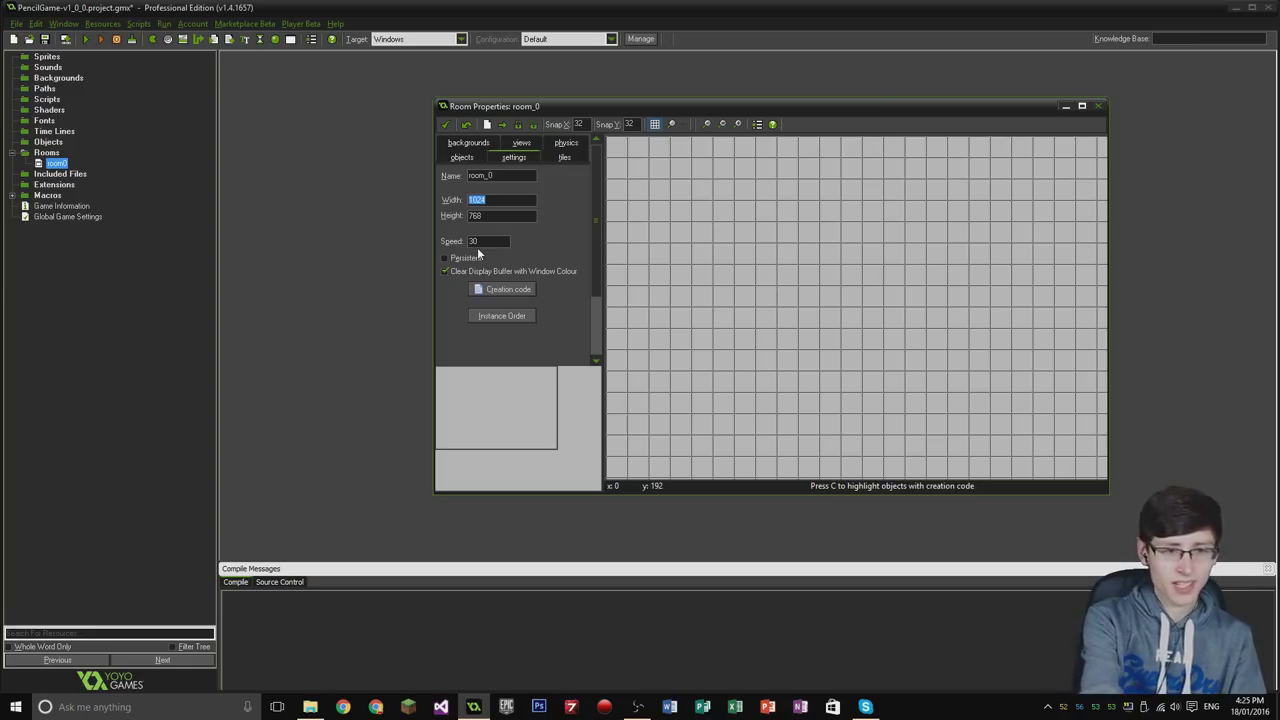
type("1920")
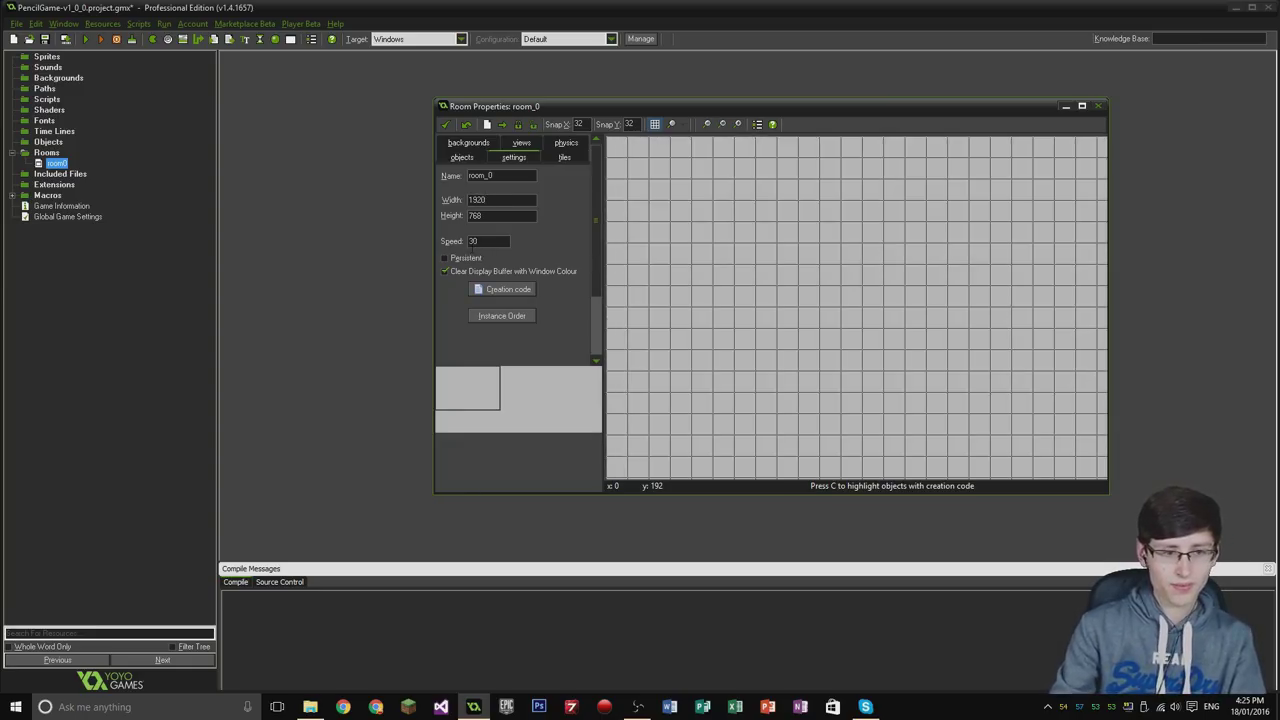
key("Tab")
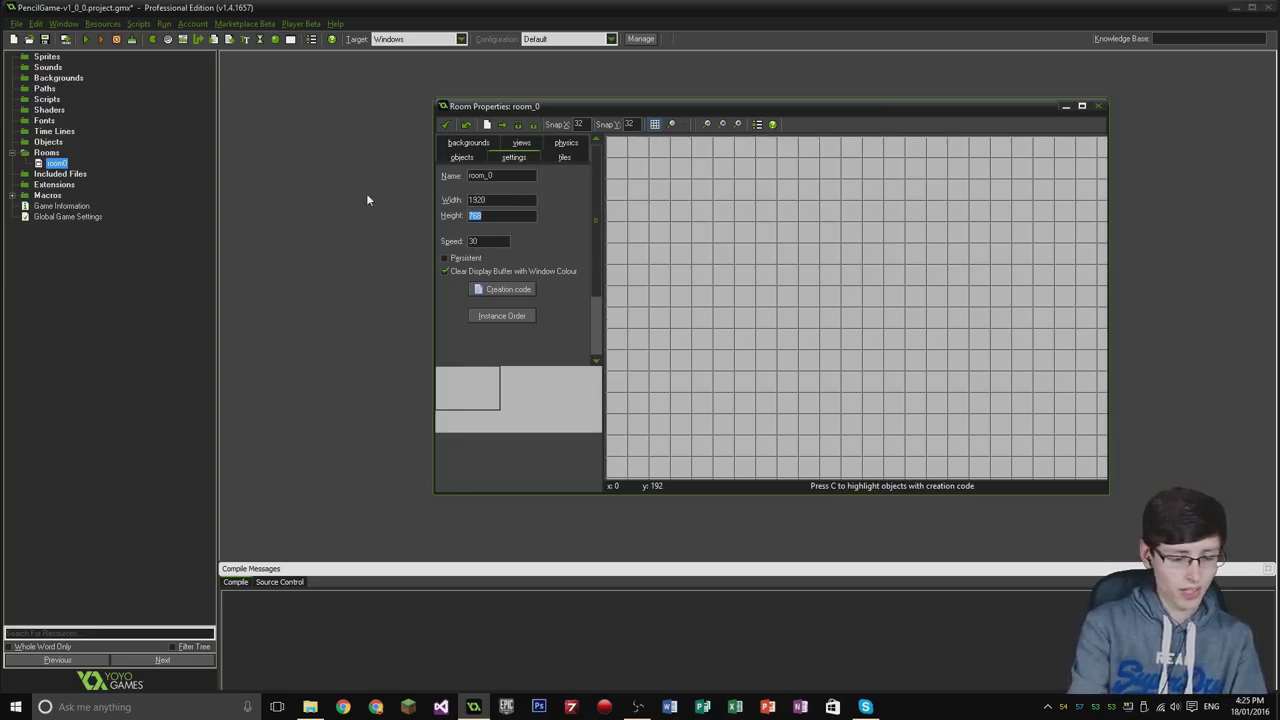
type("1080")
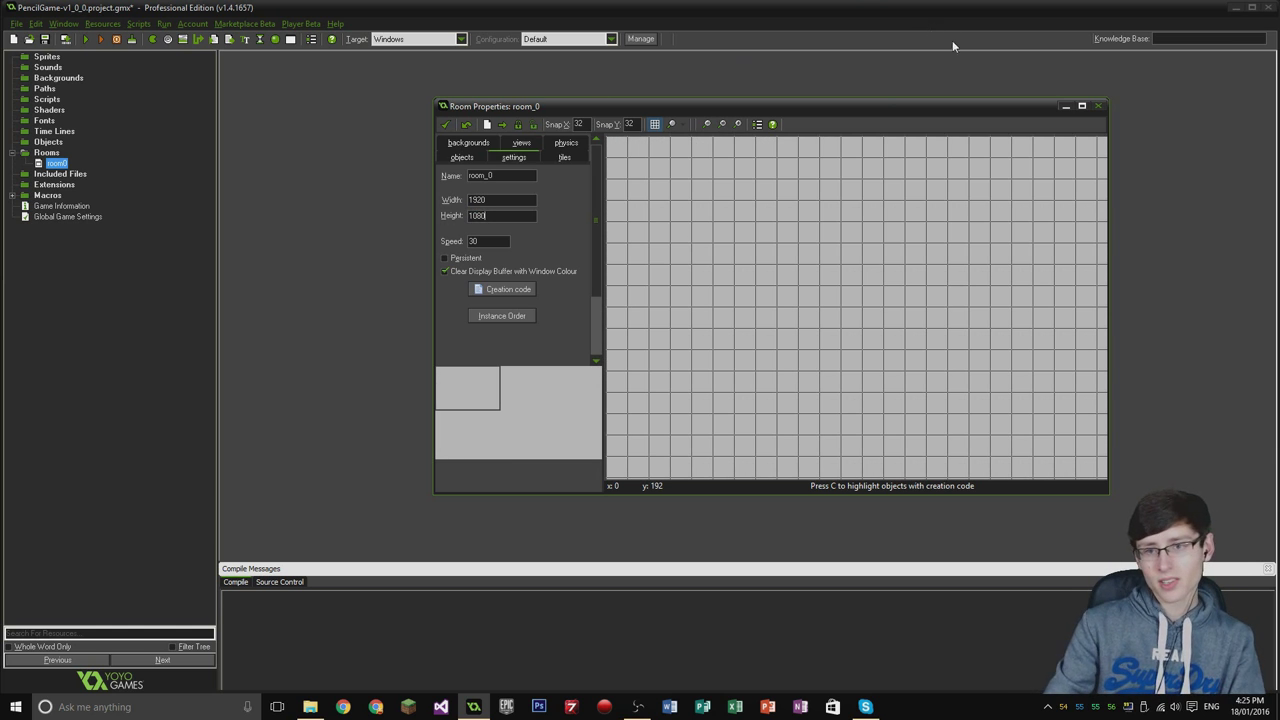
left_click_drag(979, 103, 778, 61)
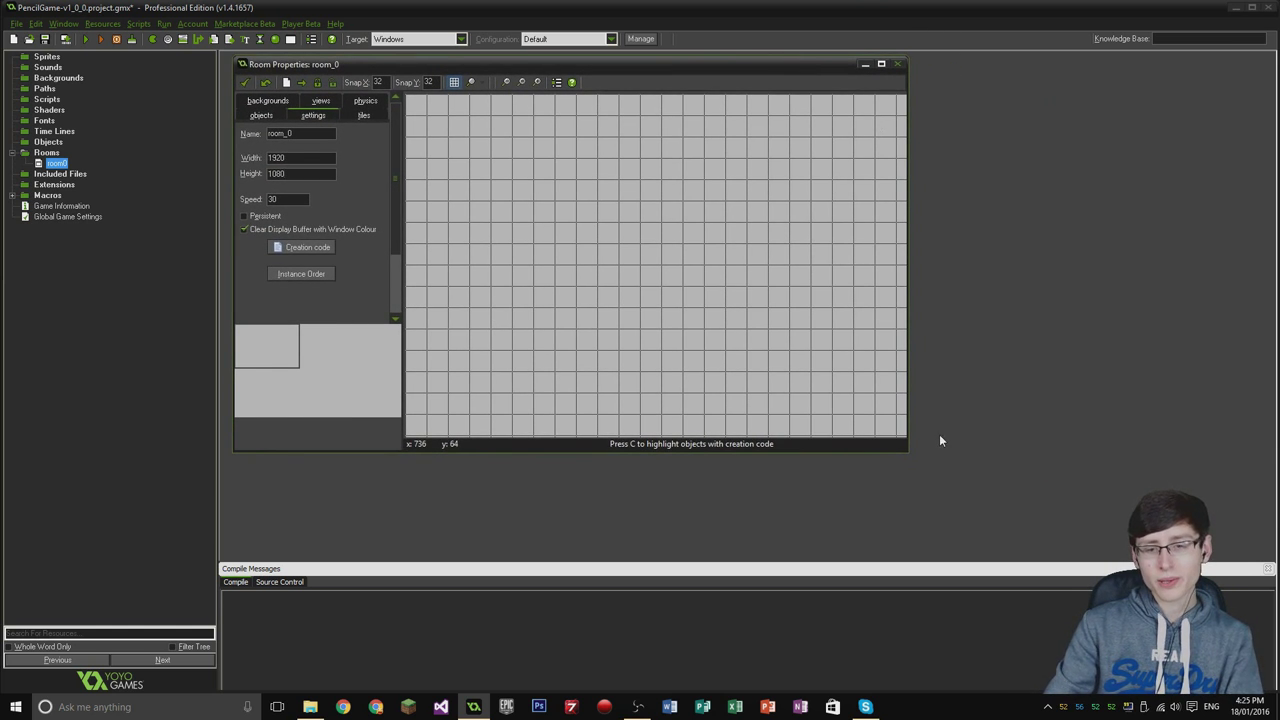
left_click_drag(909, 455, 1203, 566)
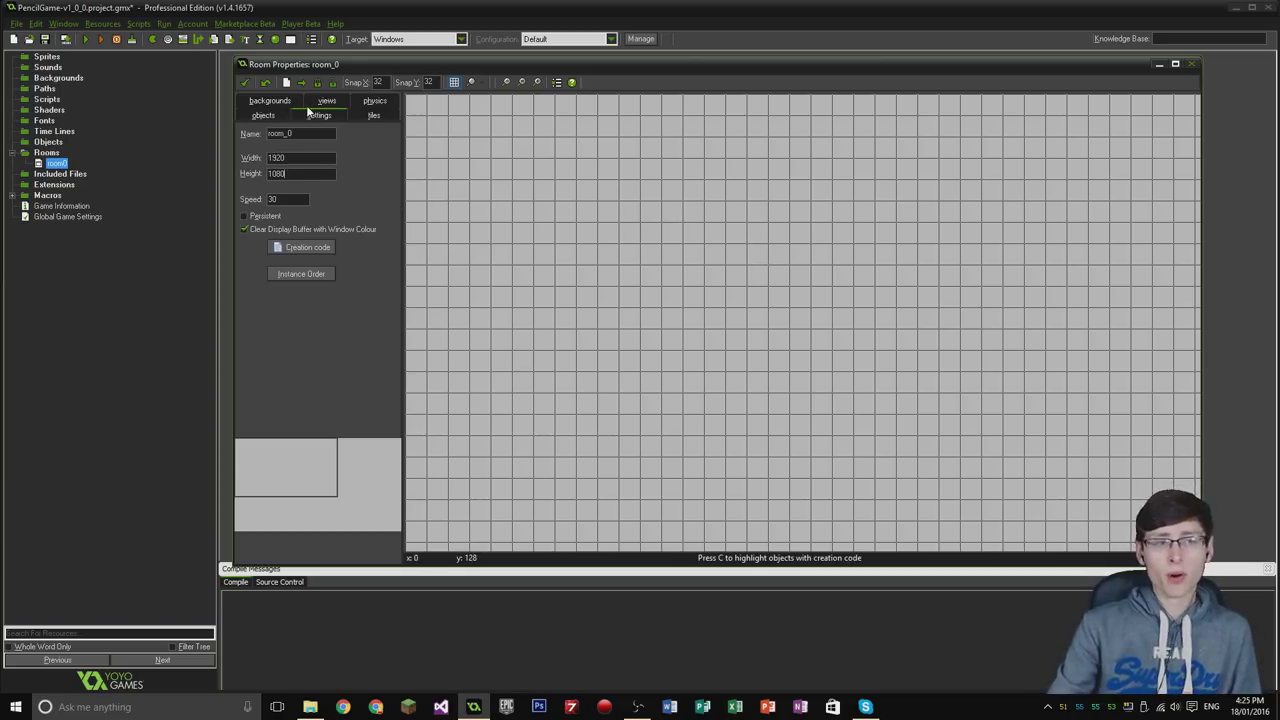
key("ctrl+a")
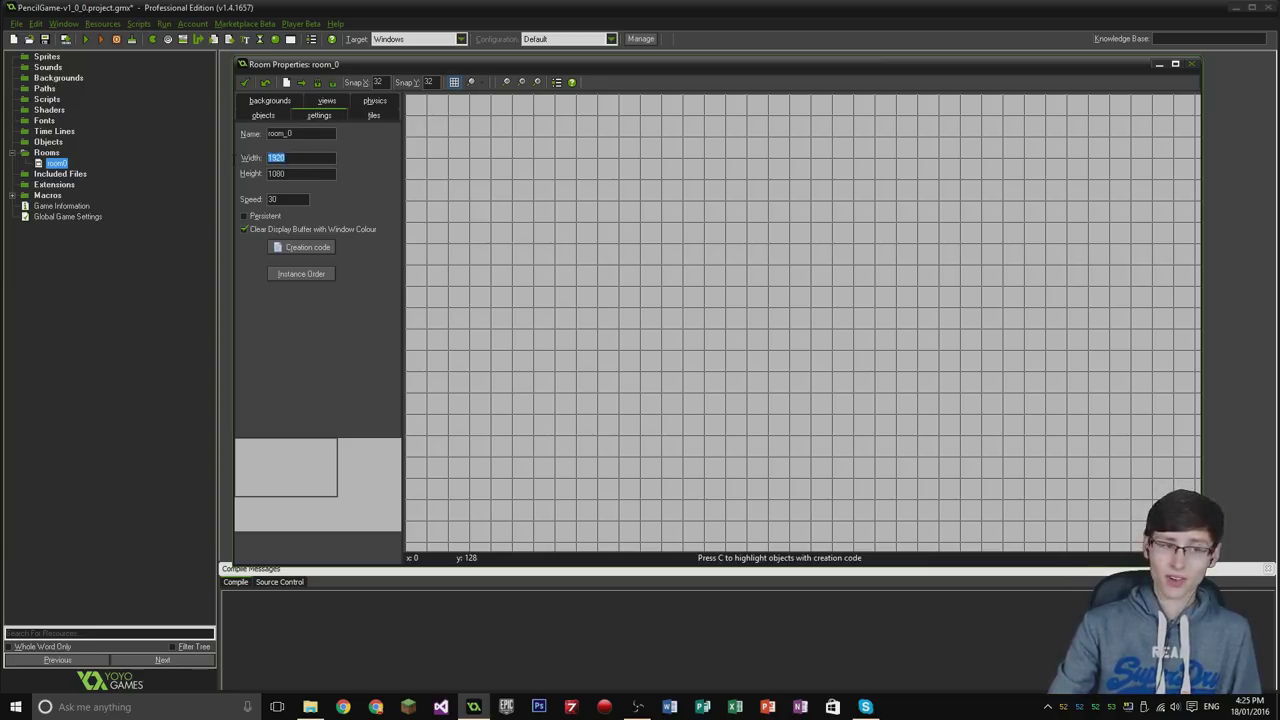
type("1920")
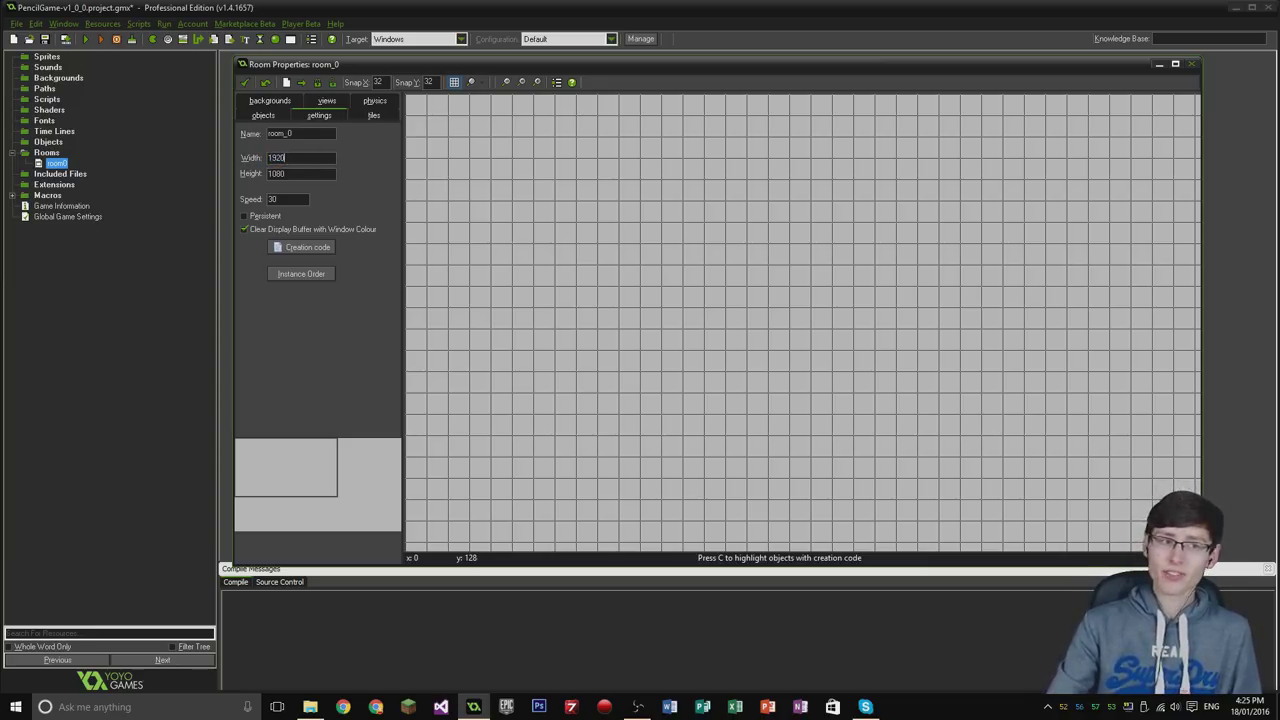
left_click(325, 104)
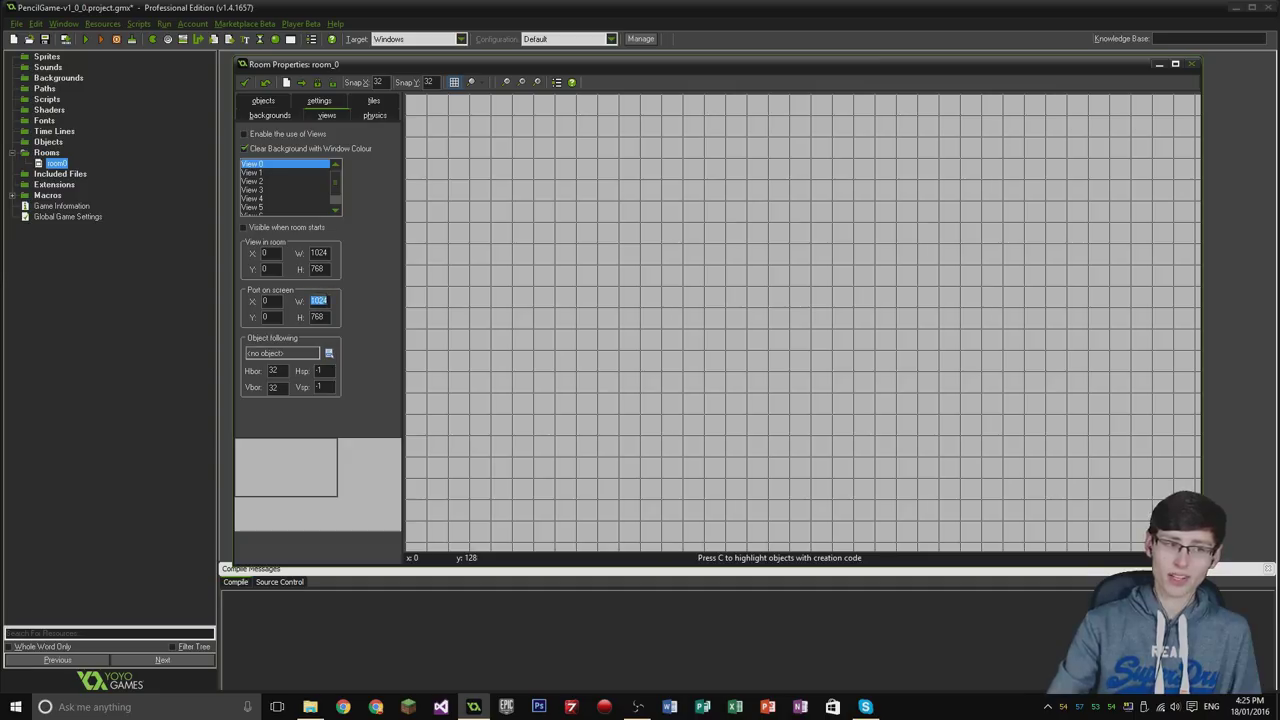
left_click(320, 101)
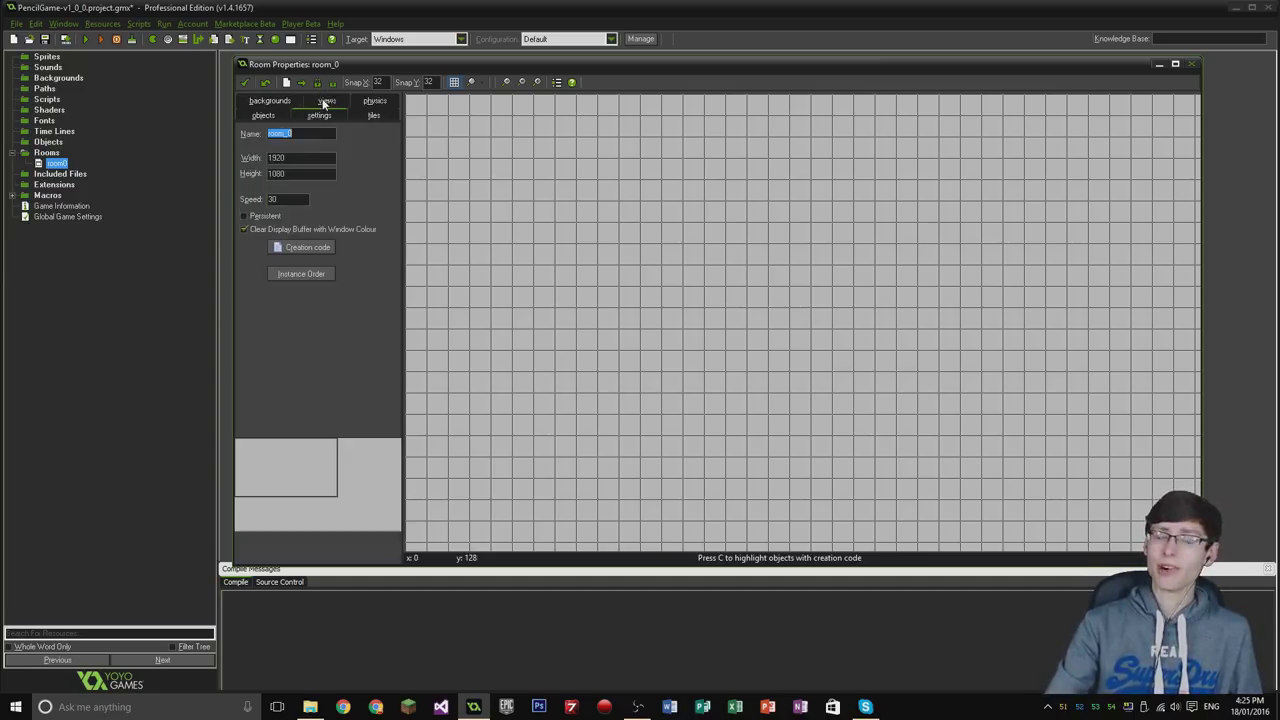
left_click(306, 156)
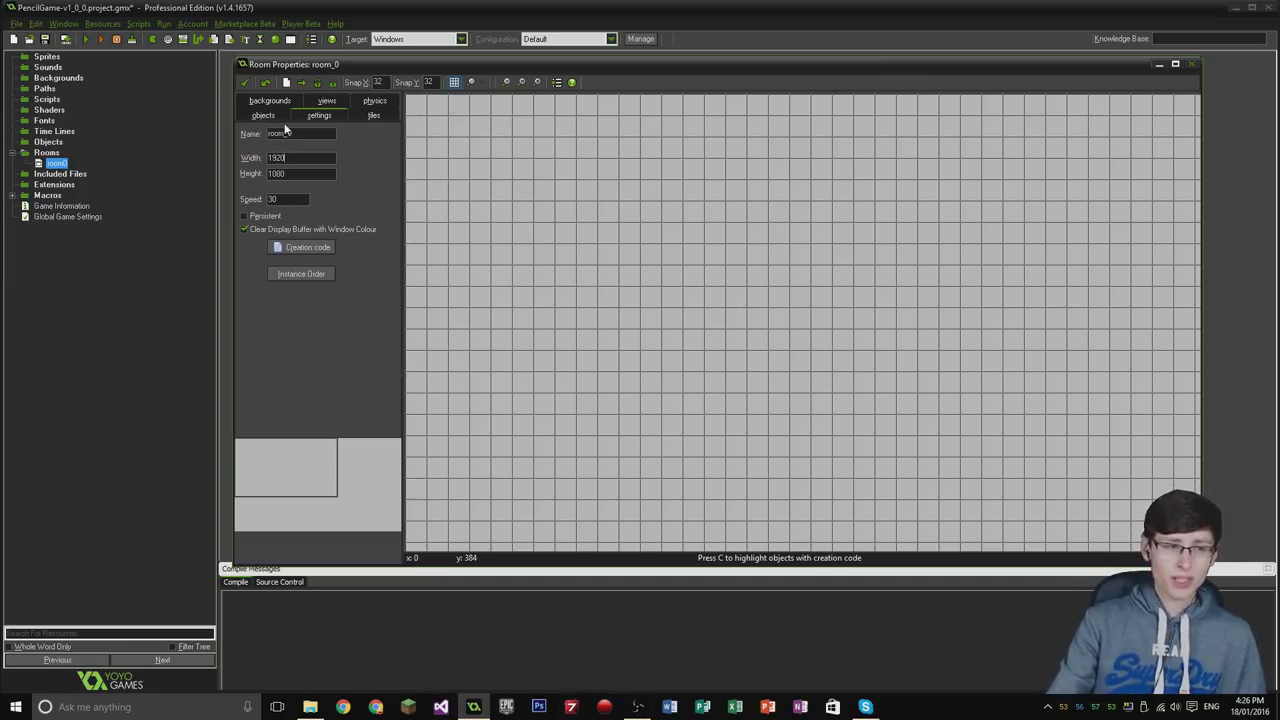
left_click(326, 102)
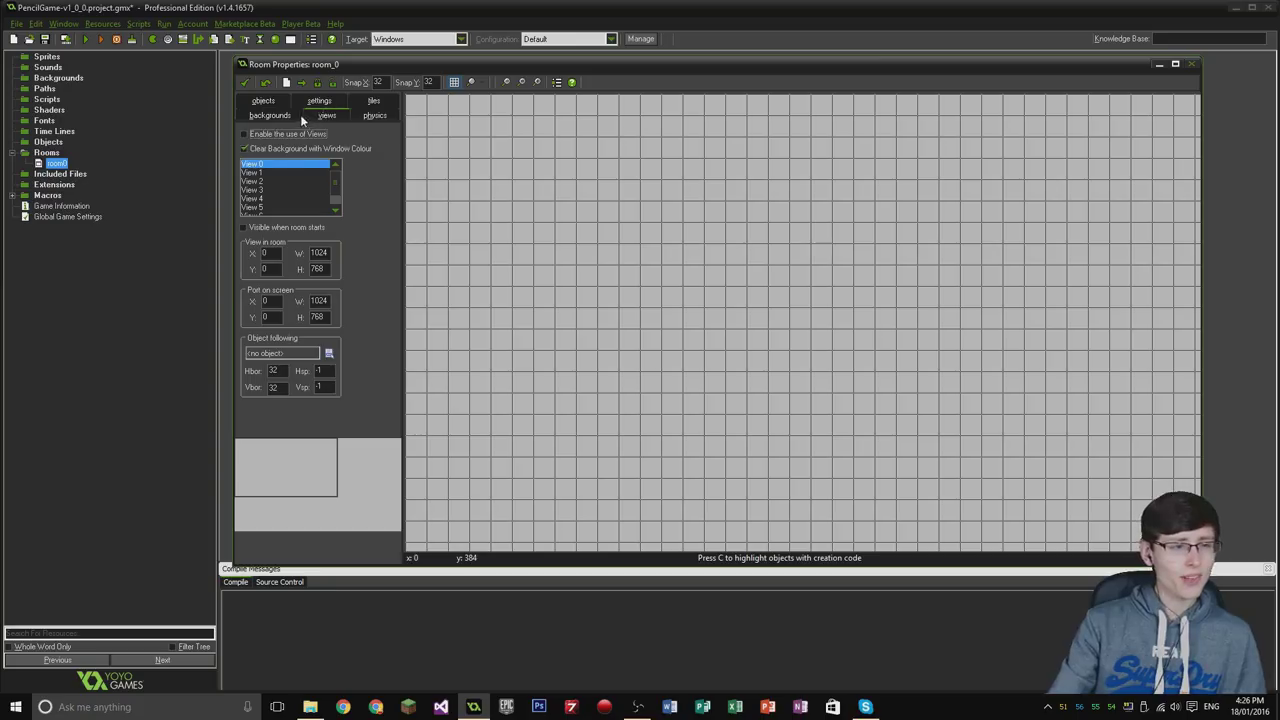
Set the room's background color to a lighter grey with red, green and blue values of 211
left_click(286, 112)
left_click(310, 149)
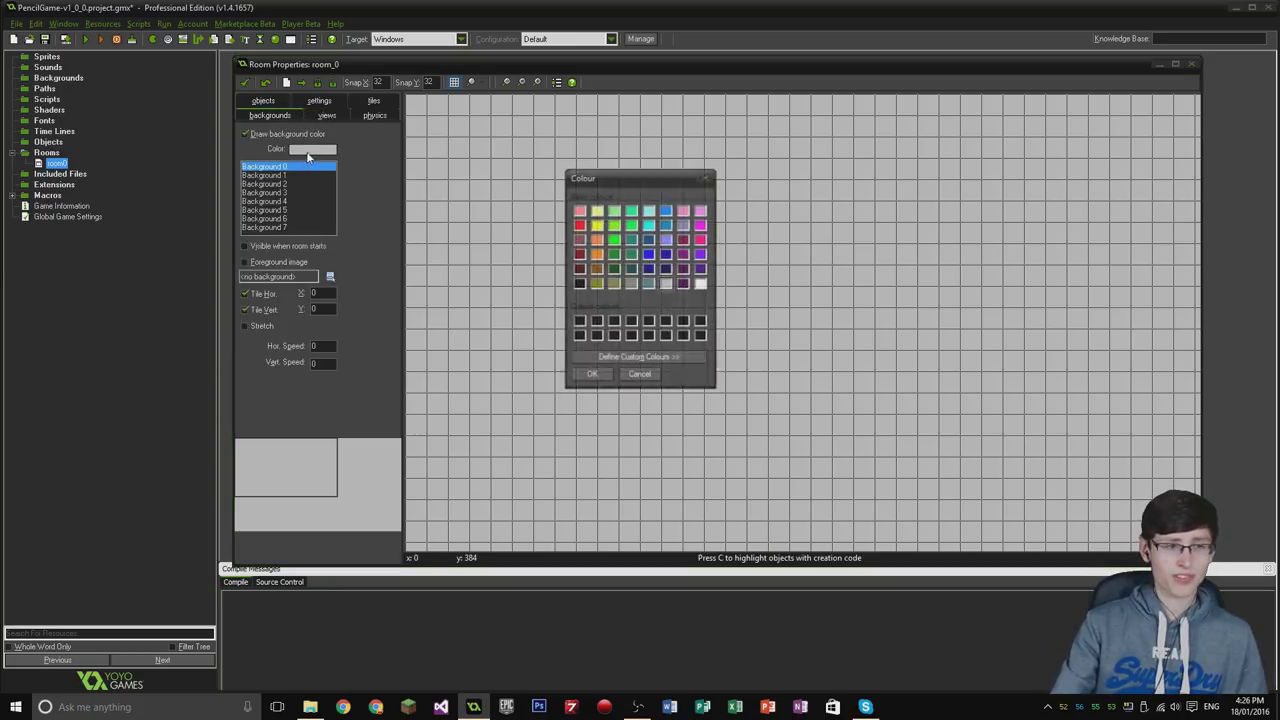
left_click(628, 357)
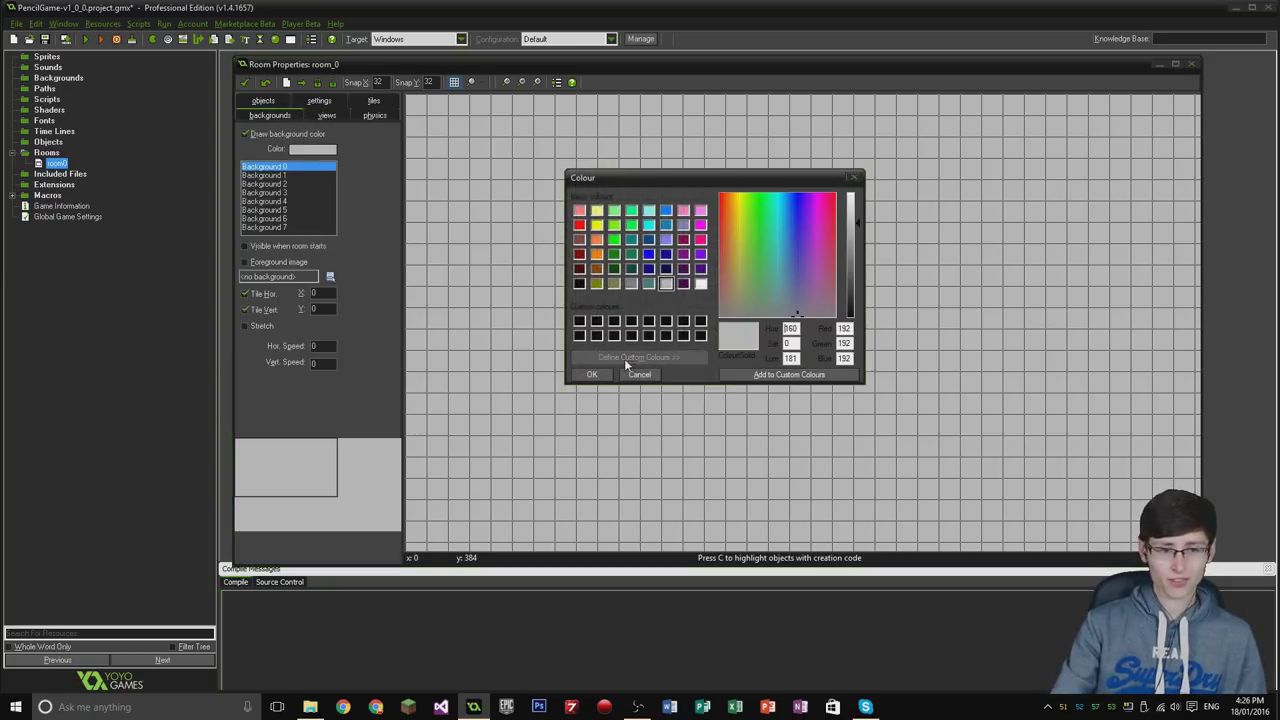
left_click(856, 219)
left_click(857, 214)
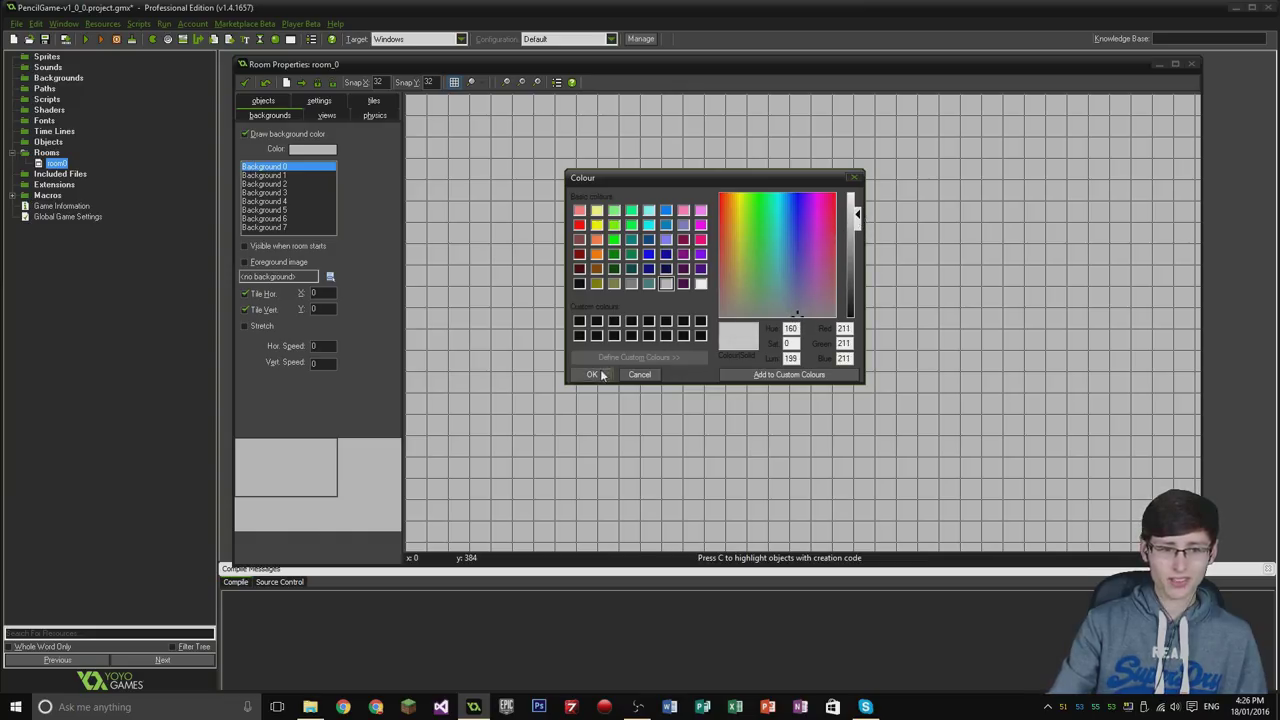
left_click(592, 374)
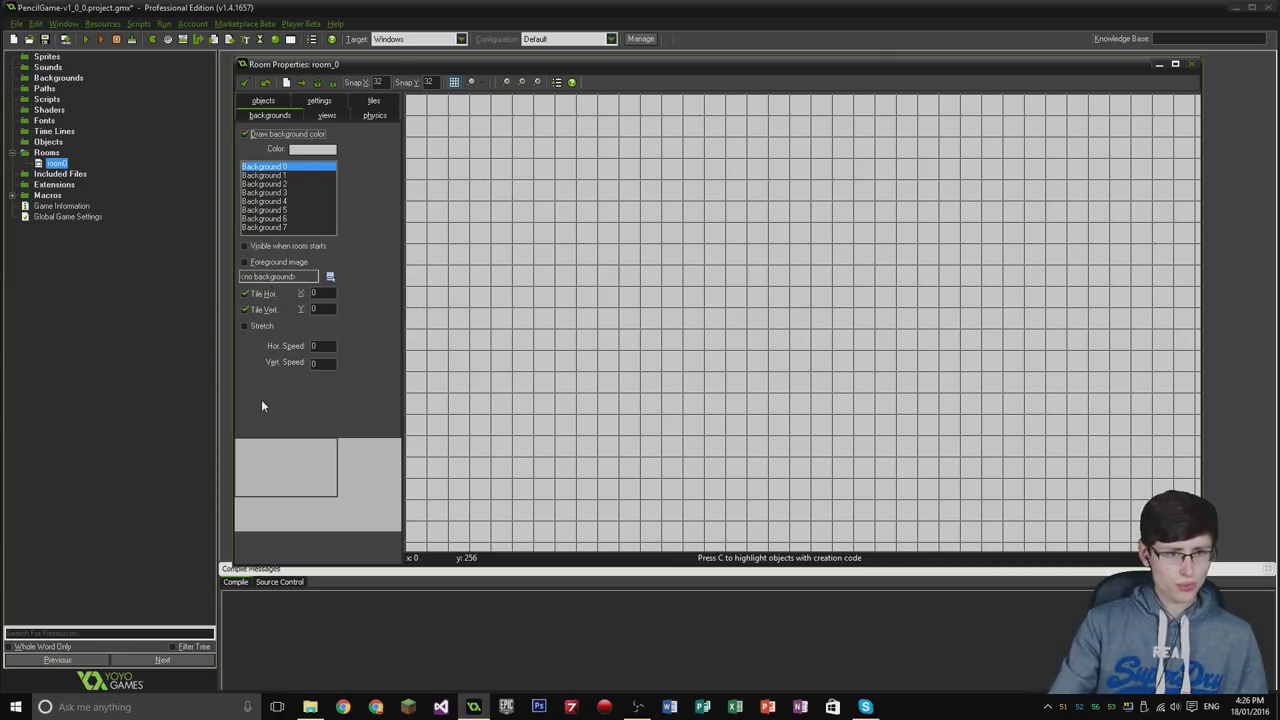
Look through the room's views, physics, tiles and general settings, and accept the room properties
left_click(328, 116)
left_click(370, 117)
left_click(373, 101)
left_click(305, 99)
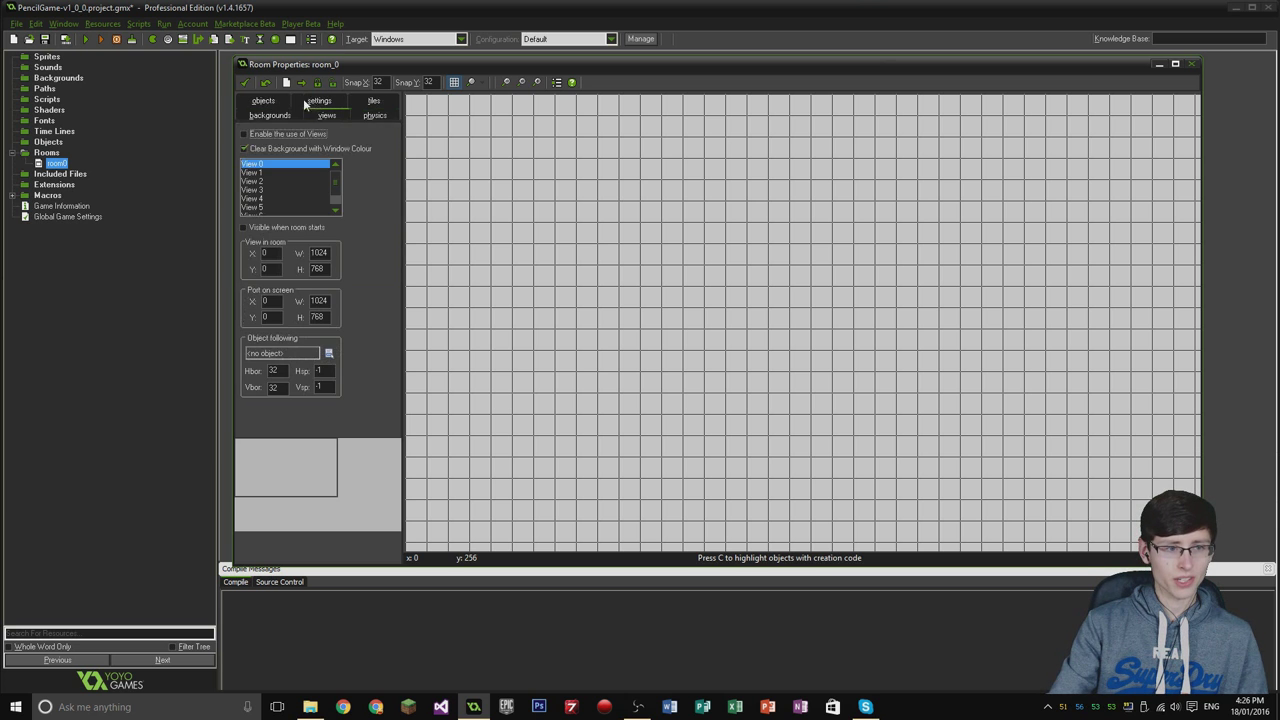
left_click(244, 82)
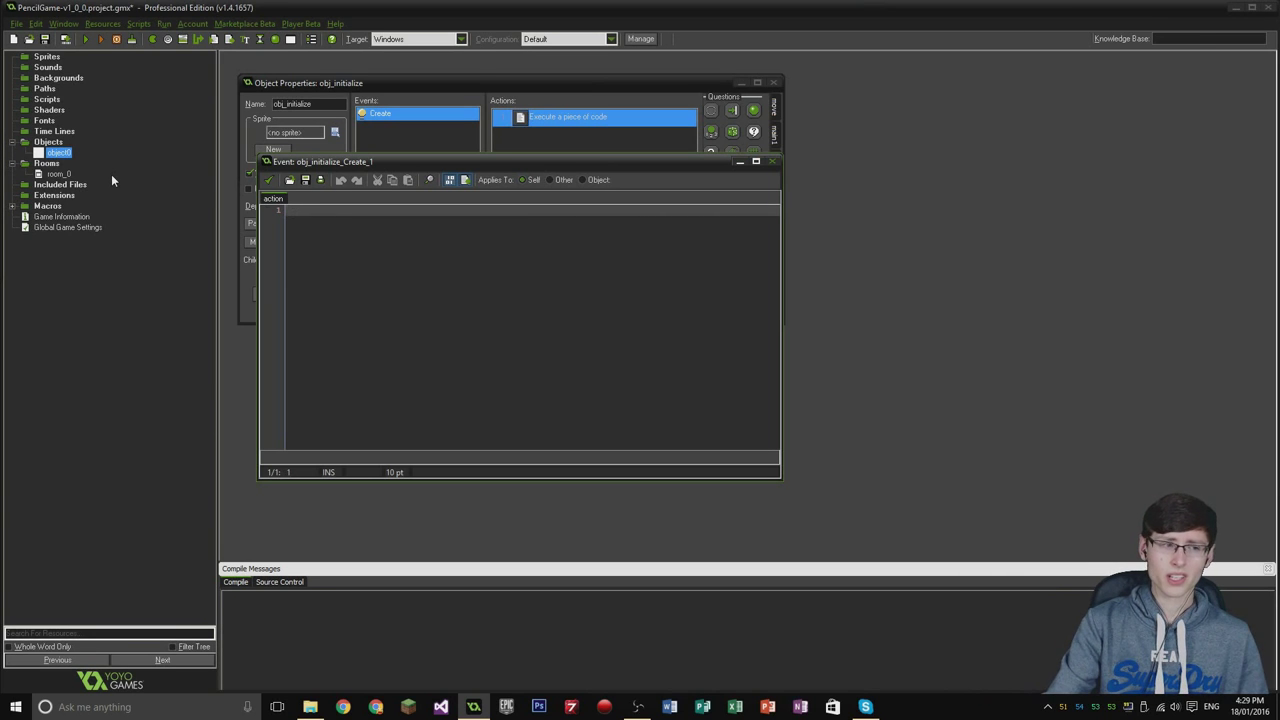
Set the speed of room_0 to 60 in its settings and accept the room properties
double_click(58, 174)
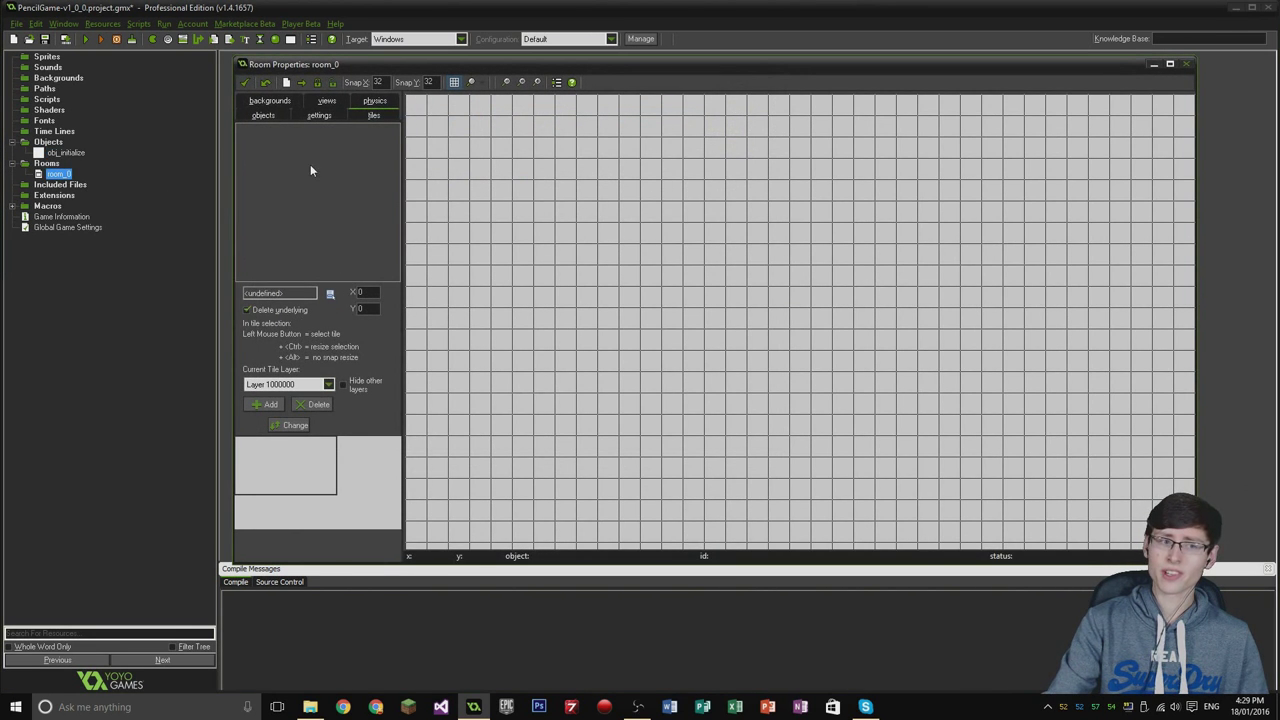
left_click(318, 116)
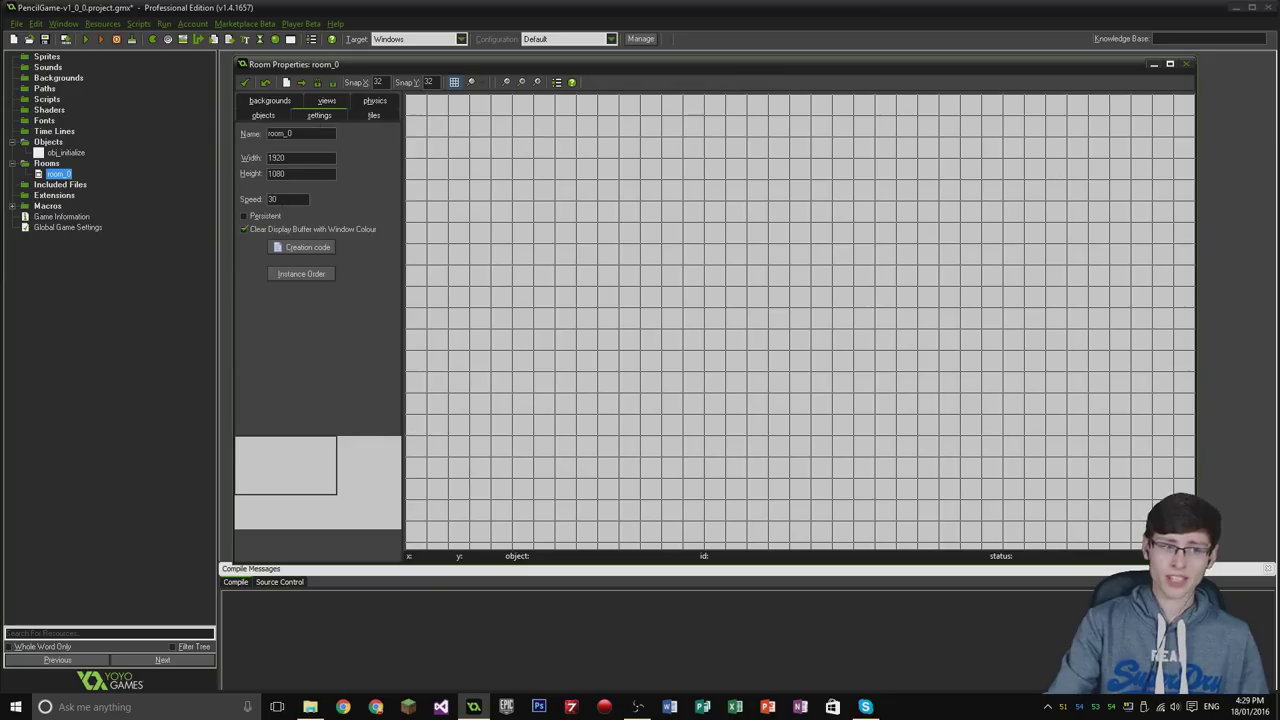
double_click(274, 199)
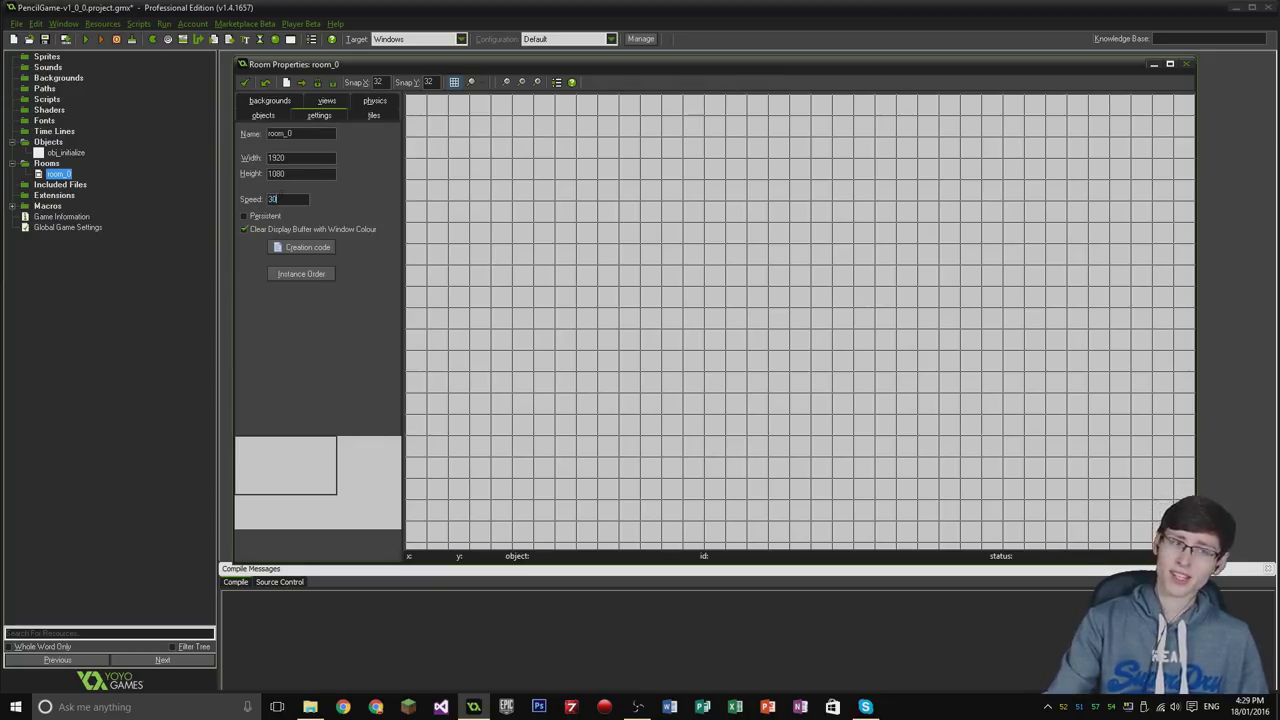
double_click(272, 199)
type("30")
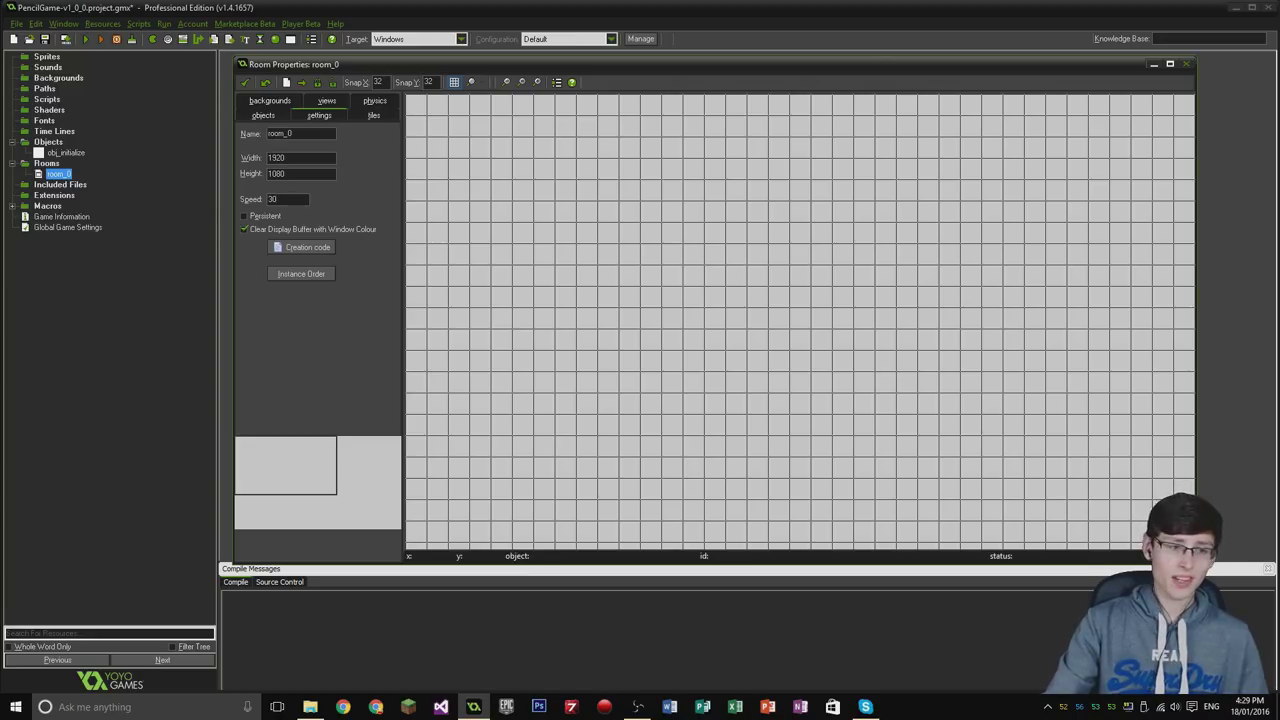
double_click(272, 199)
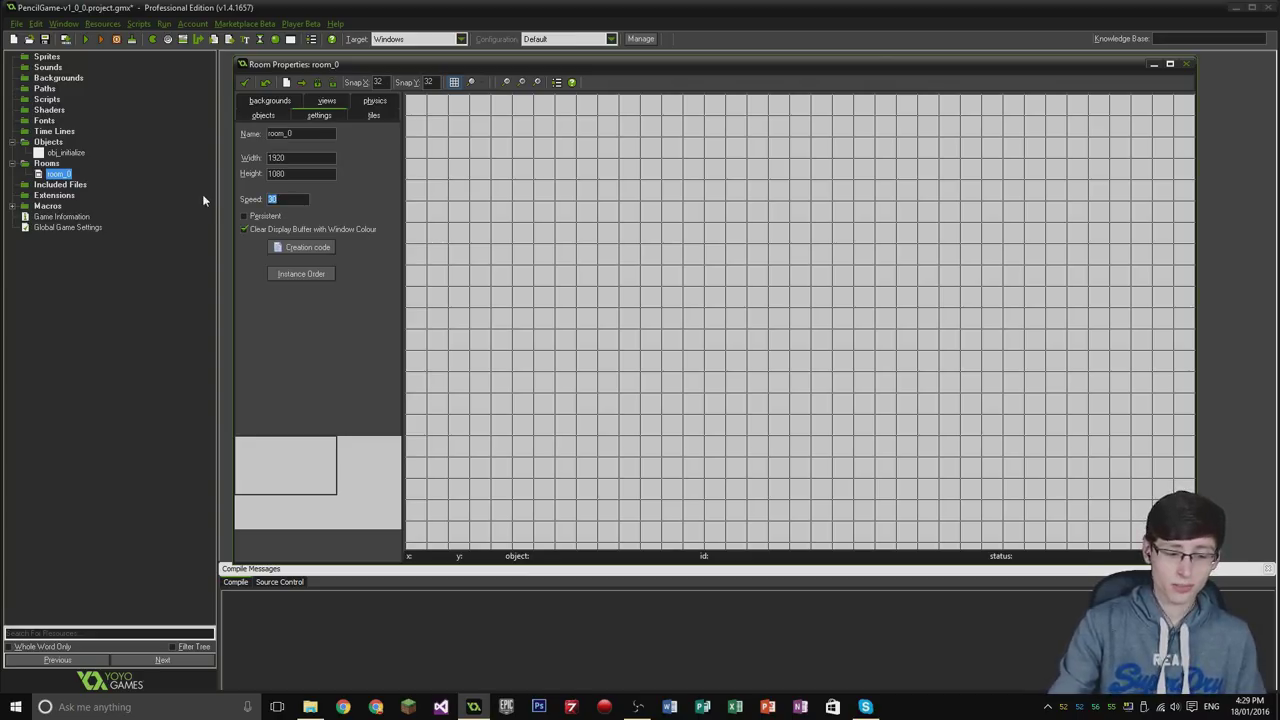
type("60")
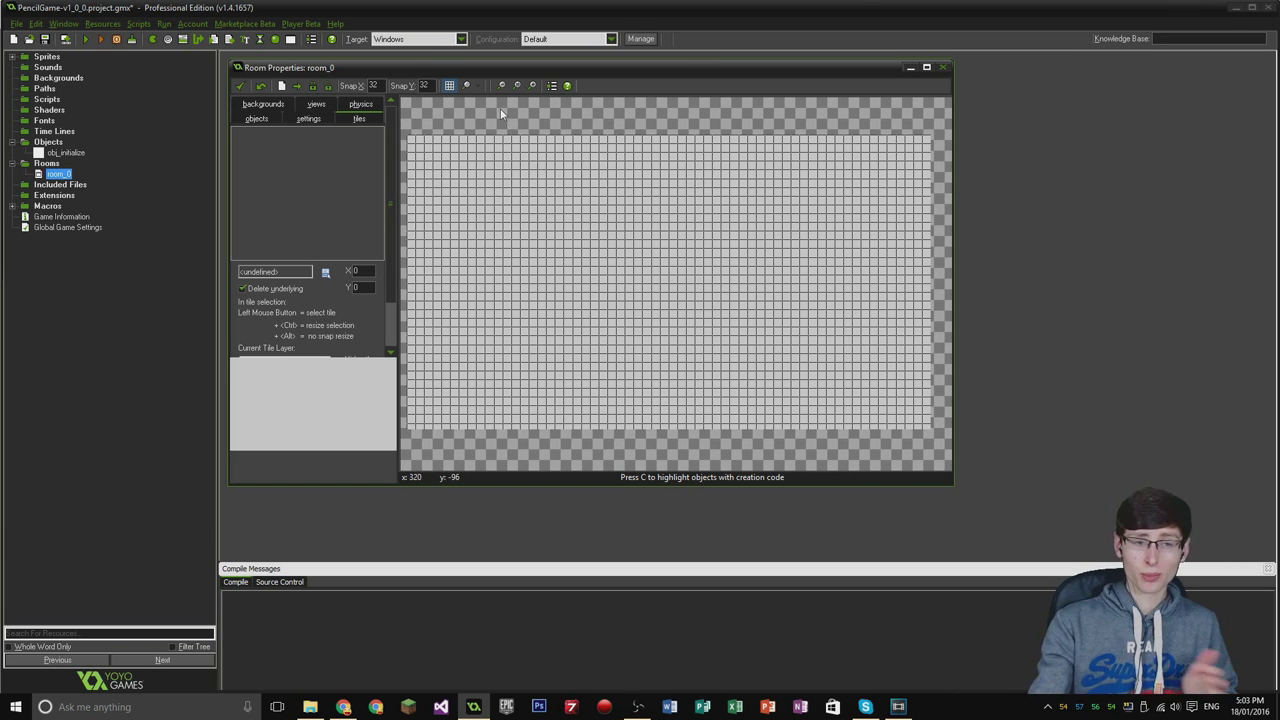
left_click(240, 86)
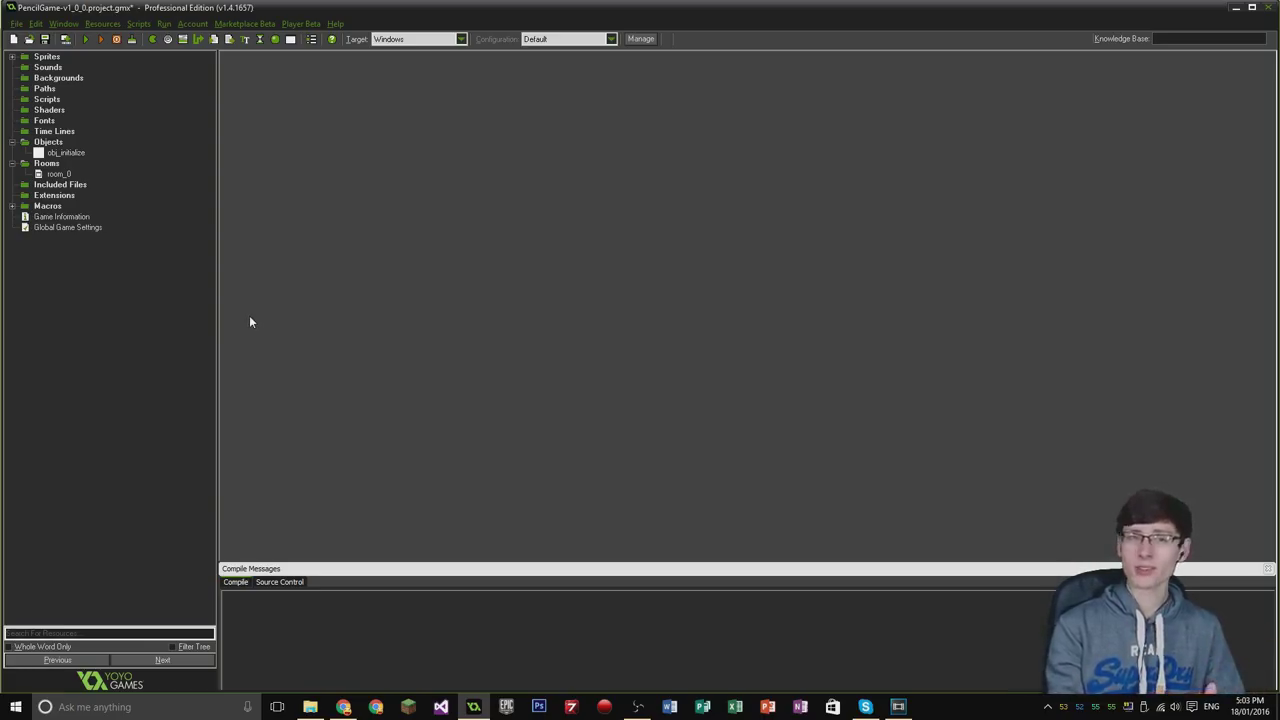
Expand the Sprites group, examine the properties of the spr_wall sprite and close them
double_click(47, 57)
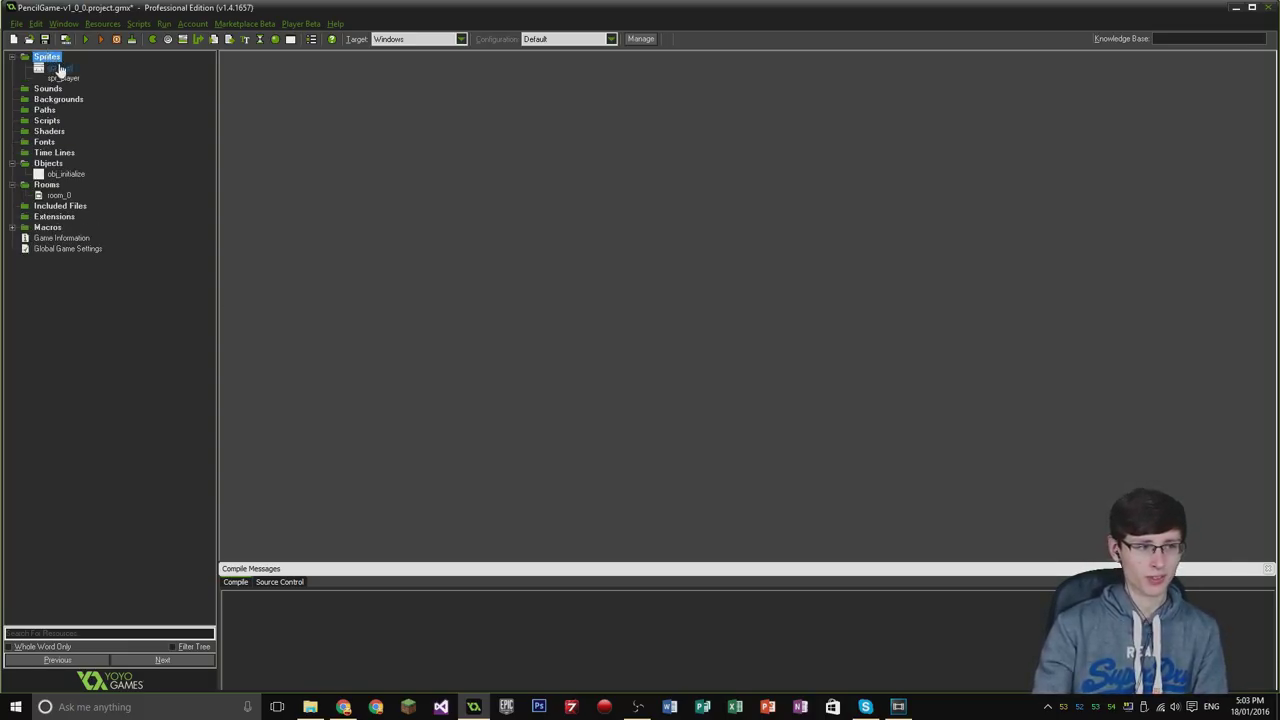
left_click(60, 67)
left_click(62, 79)
left_click_drag(62, 88, 60, 79)
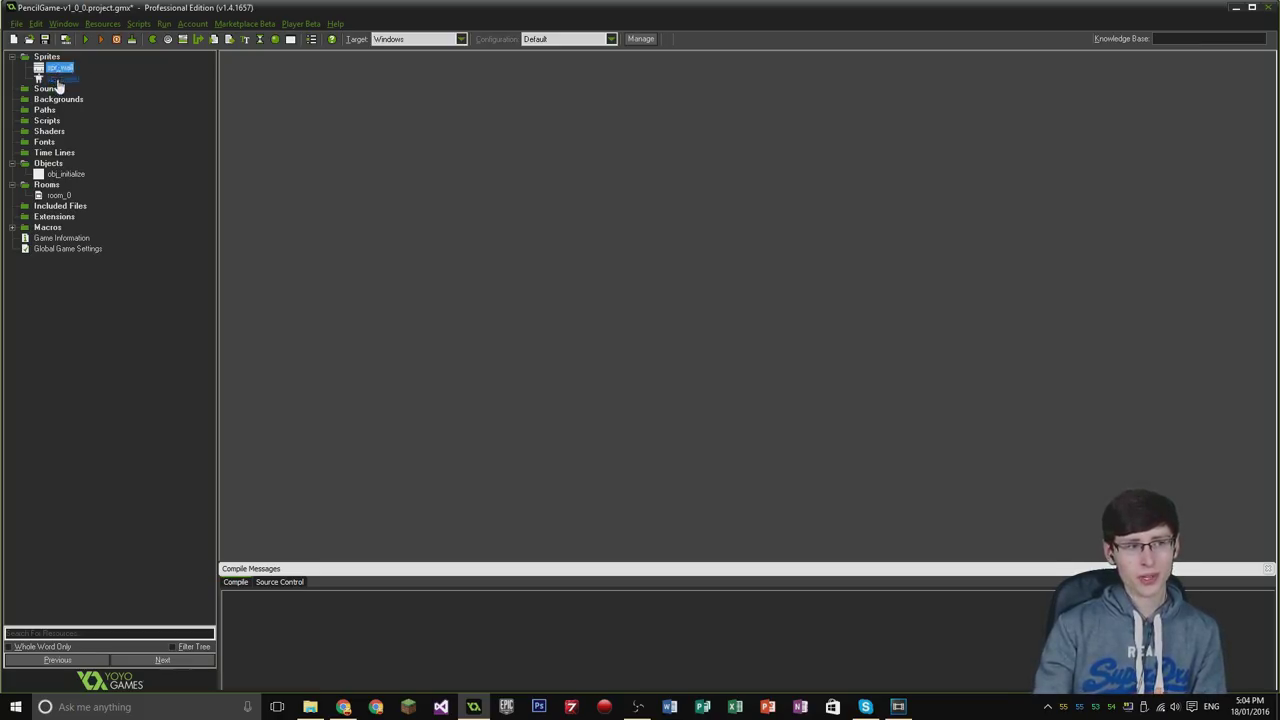
double_click(60, 67)
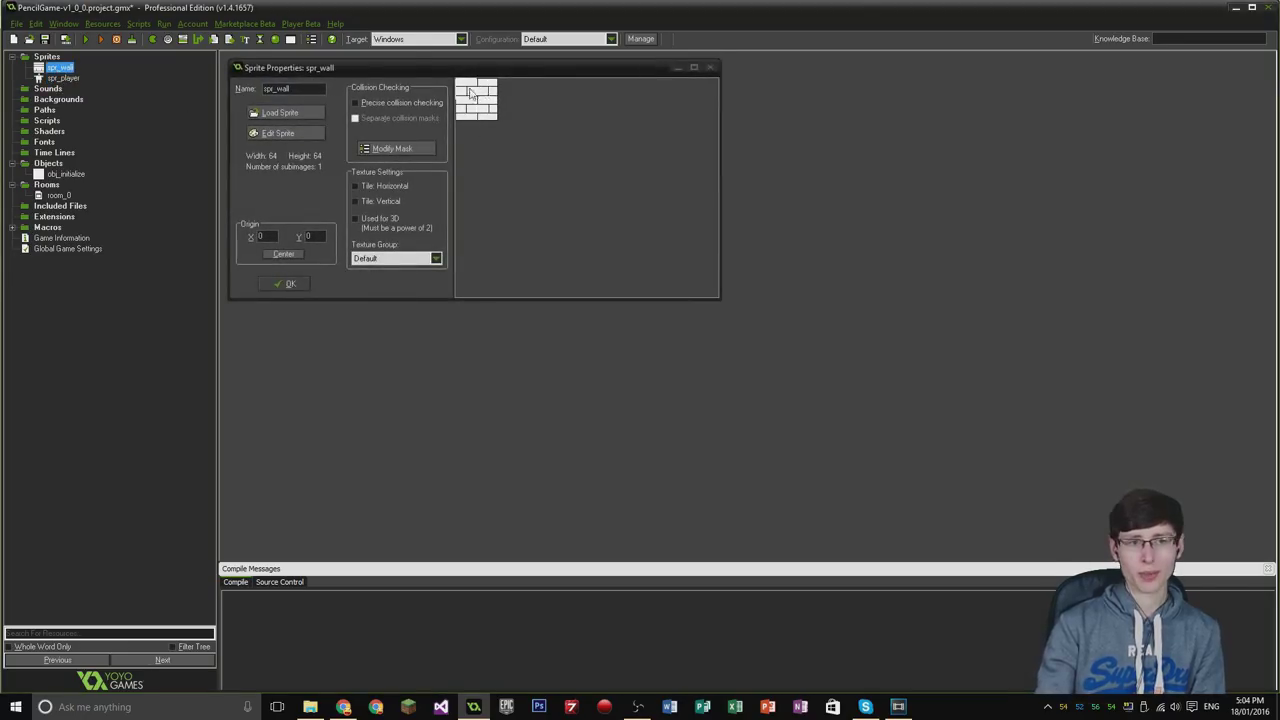
left_click(290, 283)
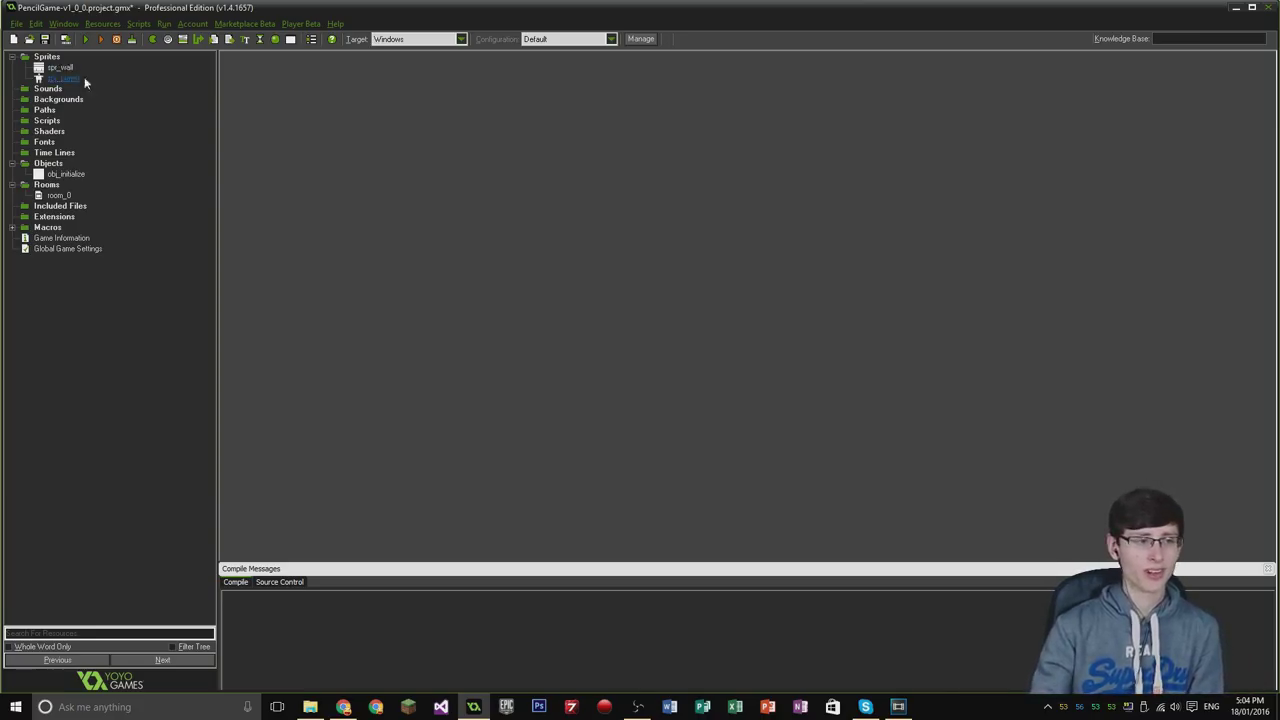
Open the object properties of obj_initialize and reposition the window
left_click(60, 194)
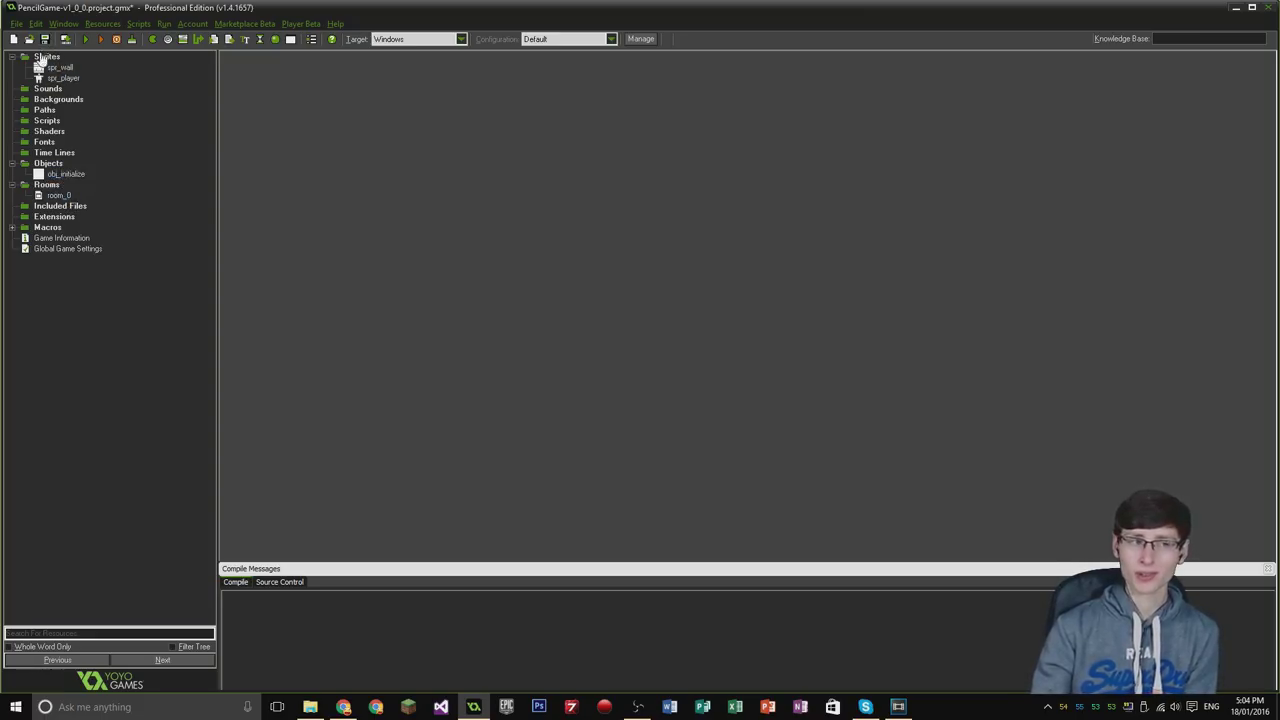
left_click(62, 174)
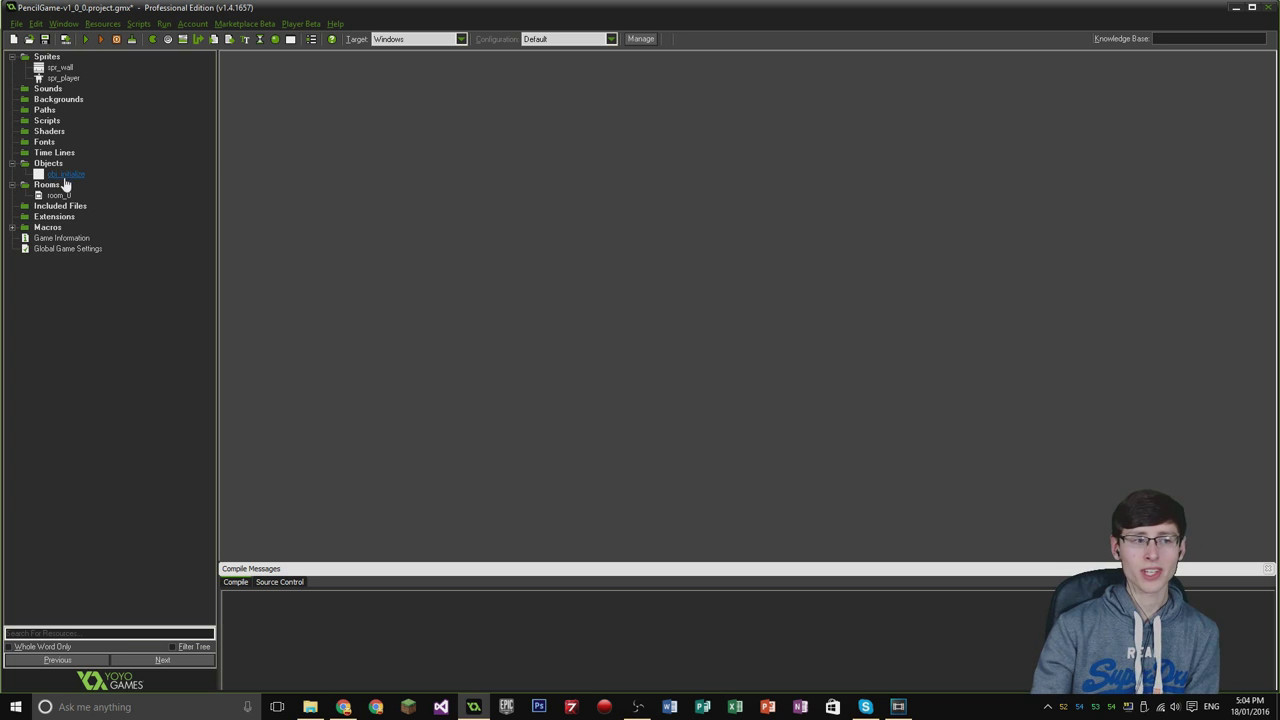
double_click(62, 175)
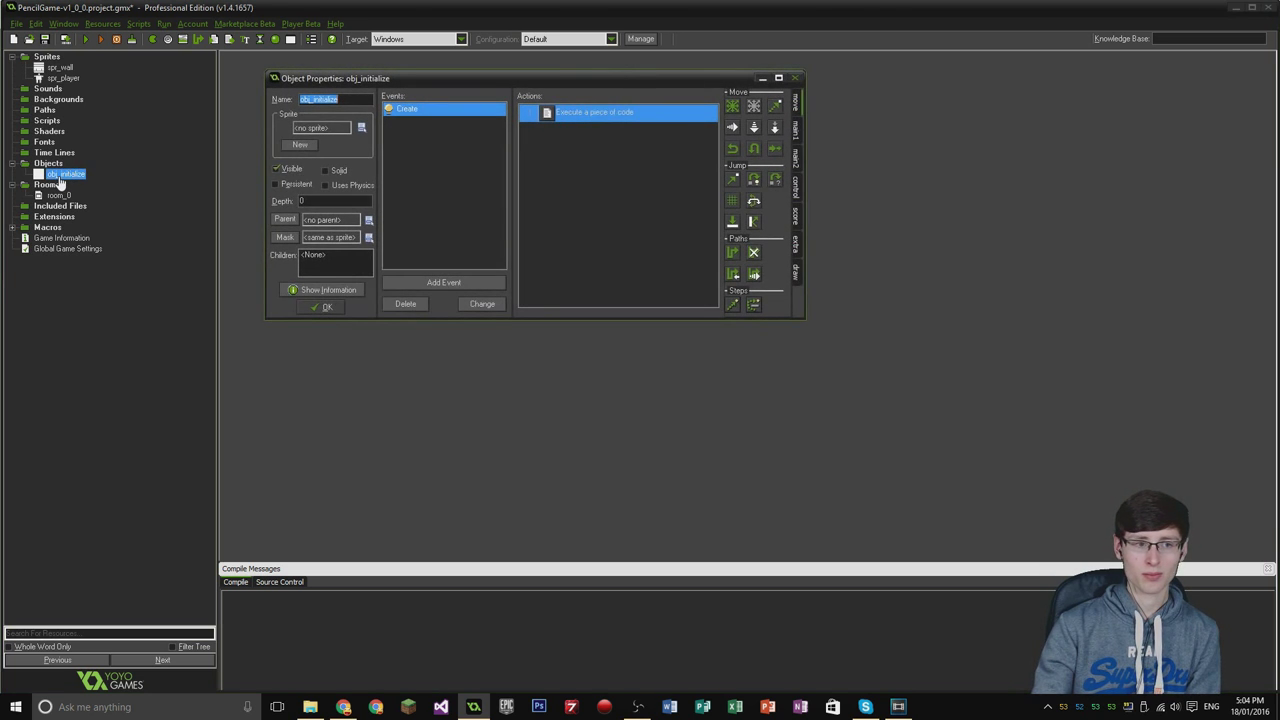
left_click_drag(396, 78, 369, 64)
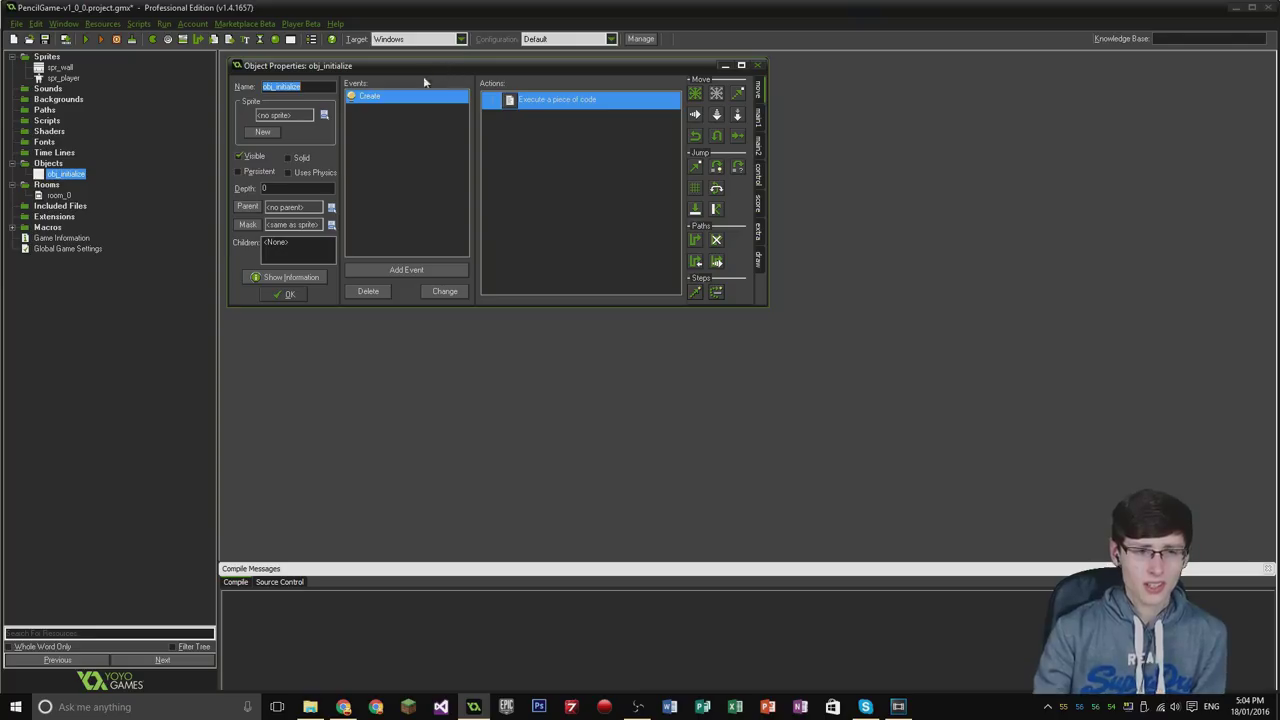
left_click(374, 137)
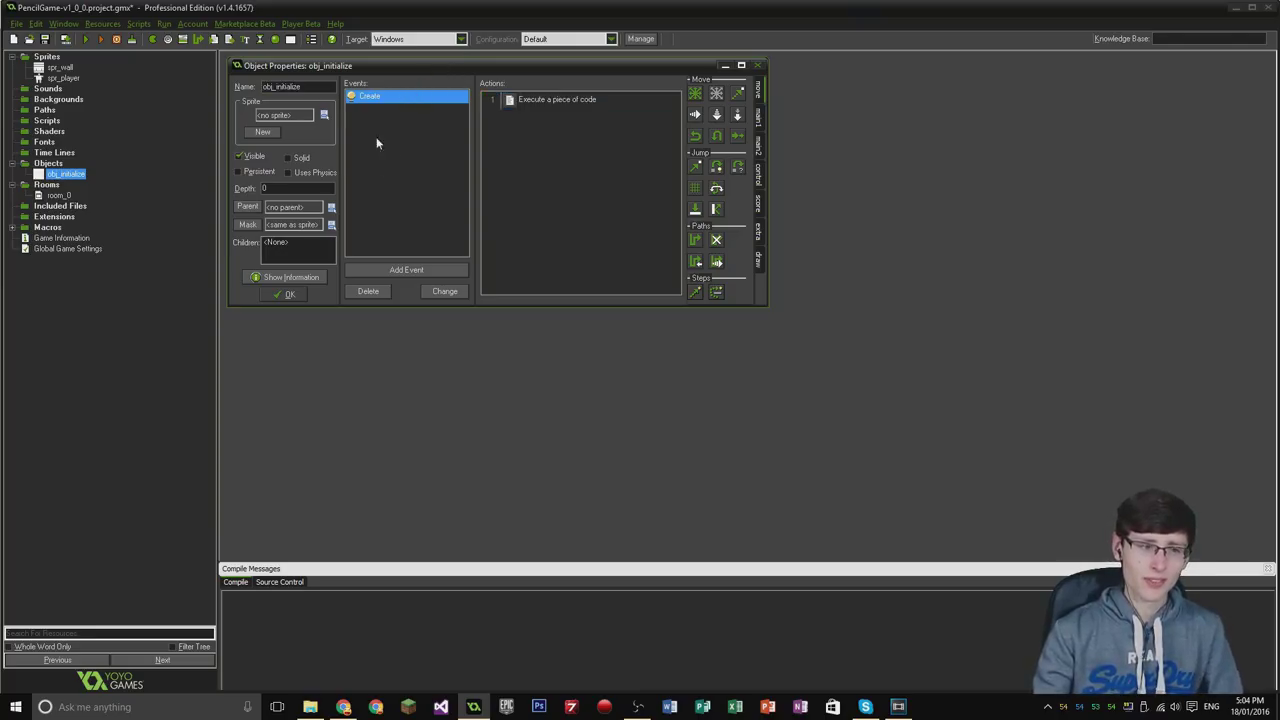
Browse the event types that can be added to obj_initialize, including the Other, user-defined and asynchronous events
left_click(419, 268)
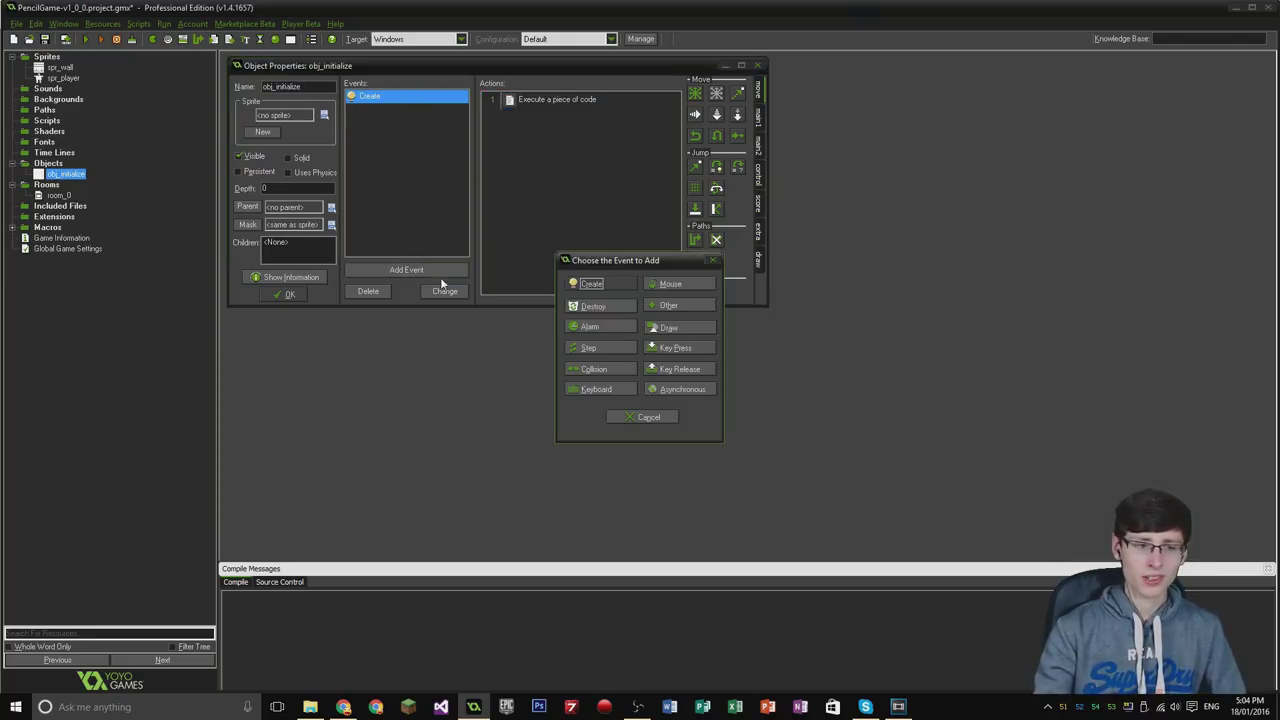
left_click_drag(678, 262, 612, 139)
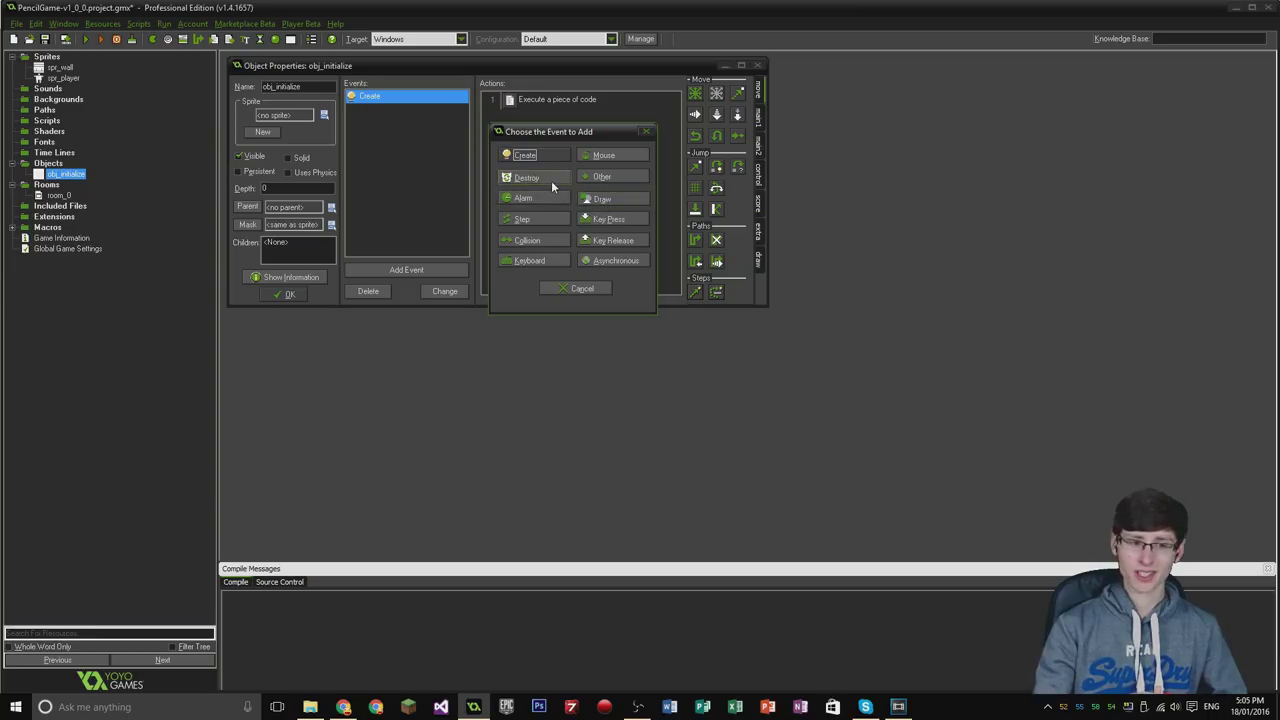
left_click(602, 178)
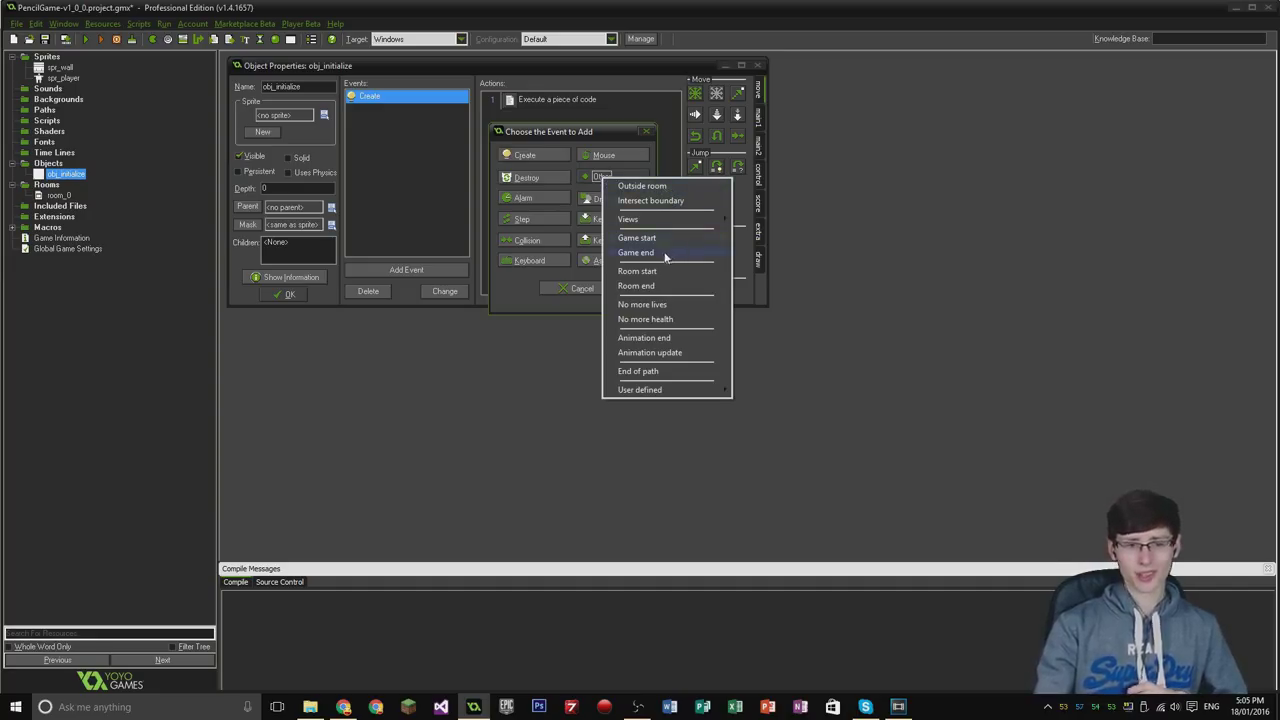
mouse_move(640, 397)
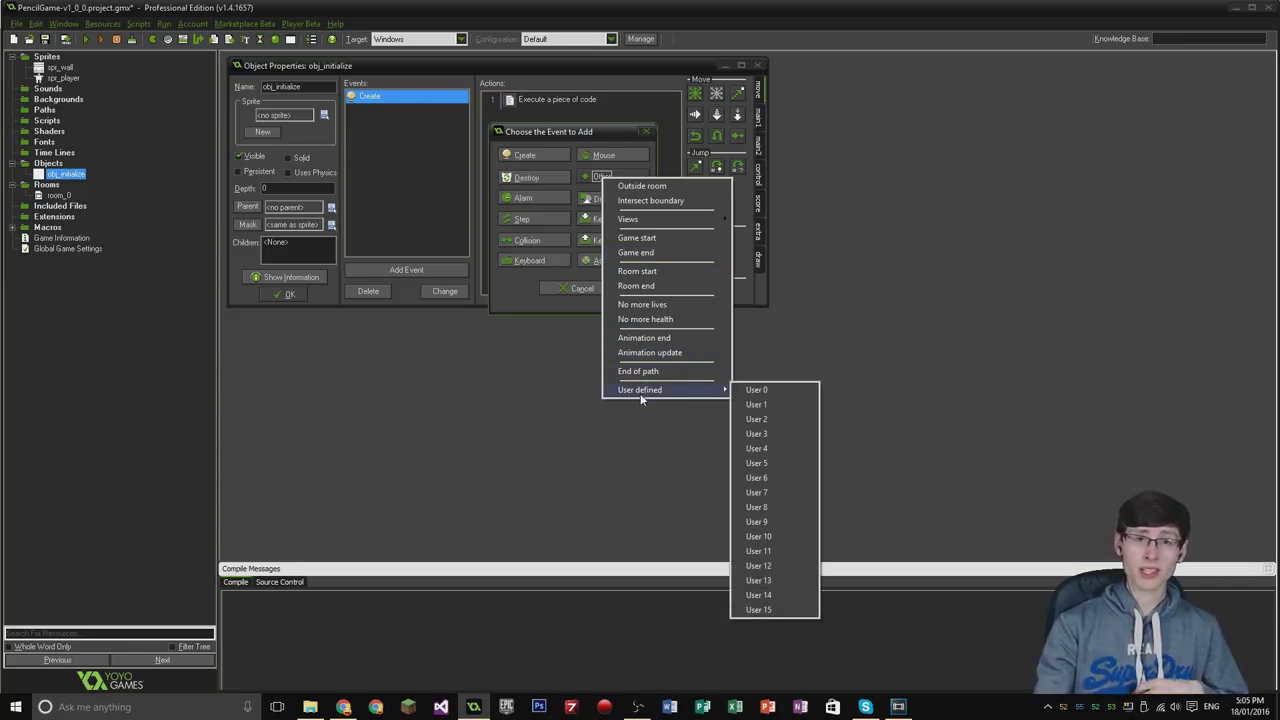
left_click(574, 271)
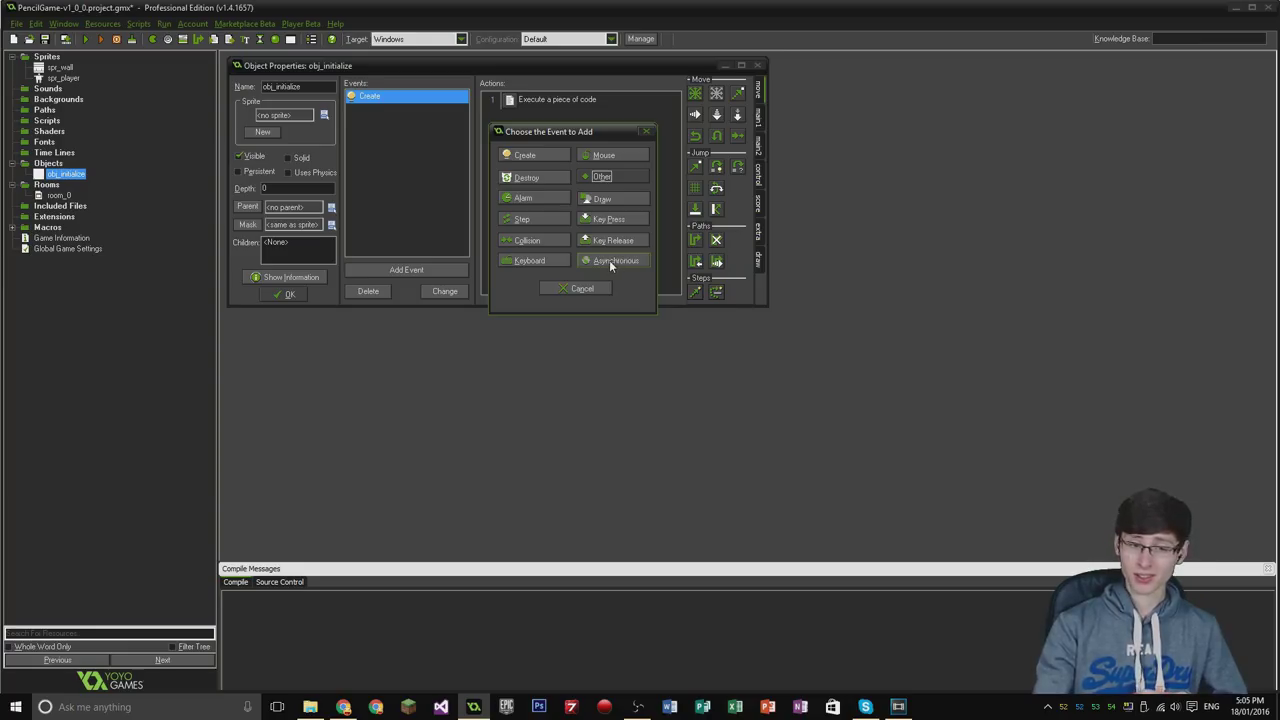
left_click(609, 260)
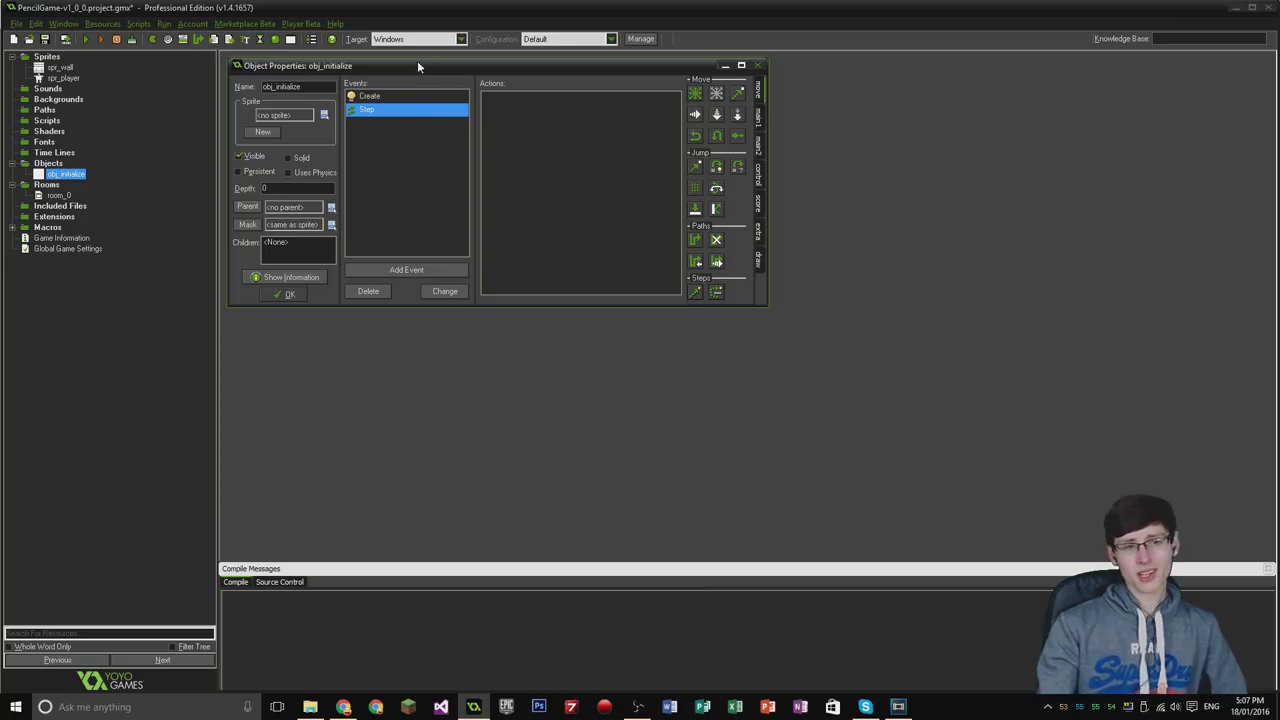
Nudge the object properties window of obj_initialize and view its Create and Step events
left_click_drag(414, 61, 410, 61)
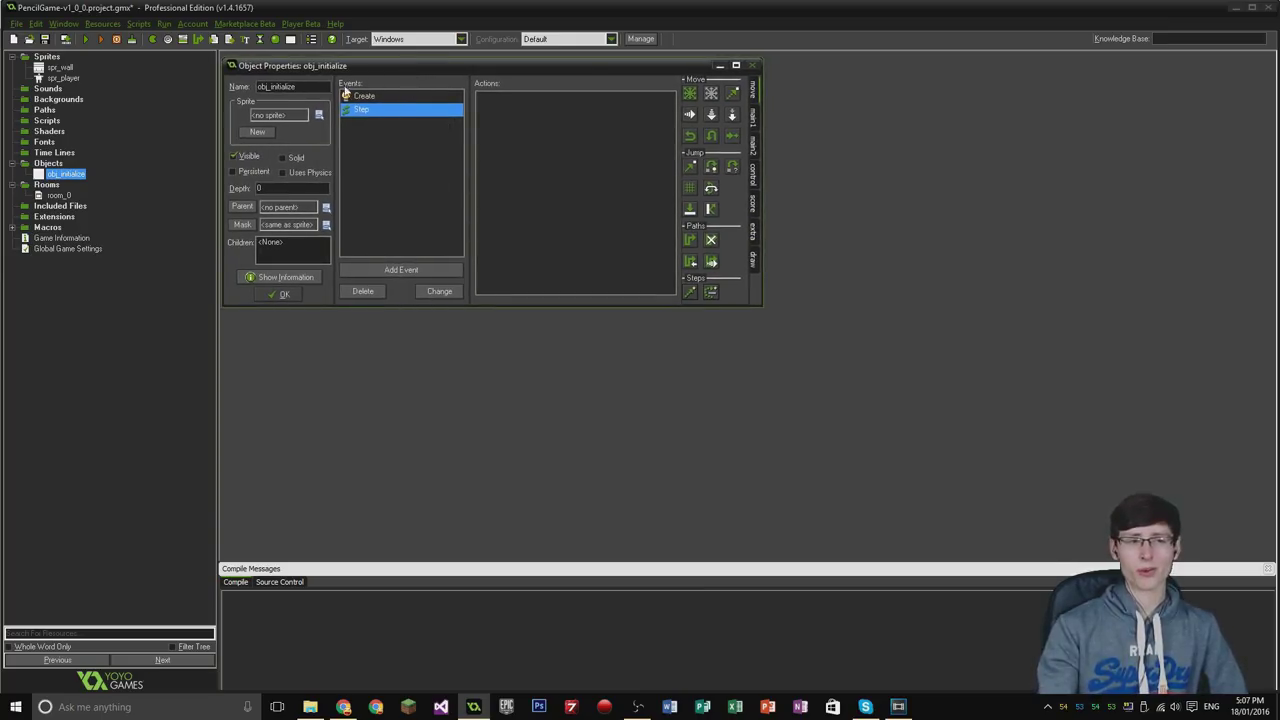
left_click_drag(358, 64, 359, 61)
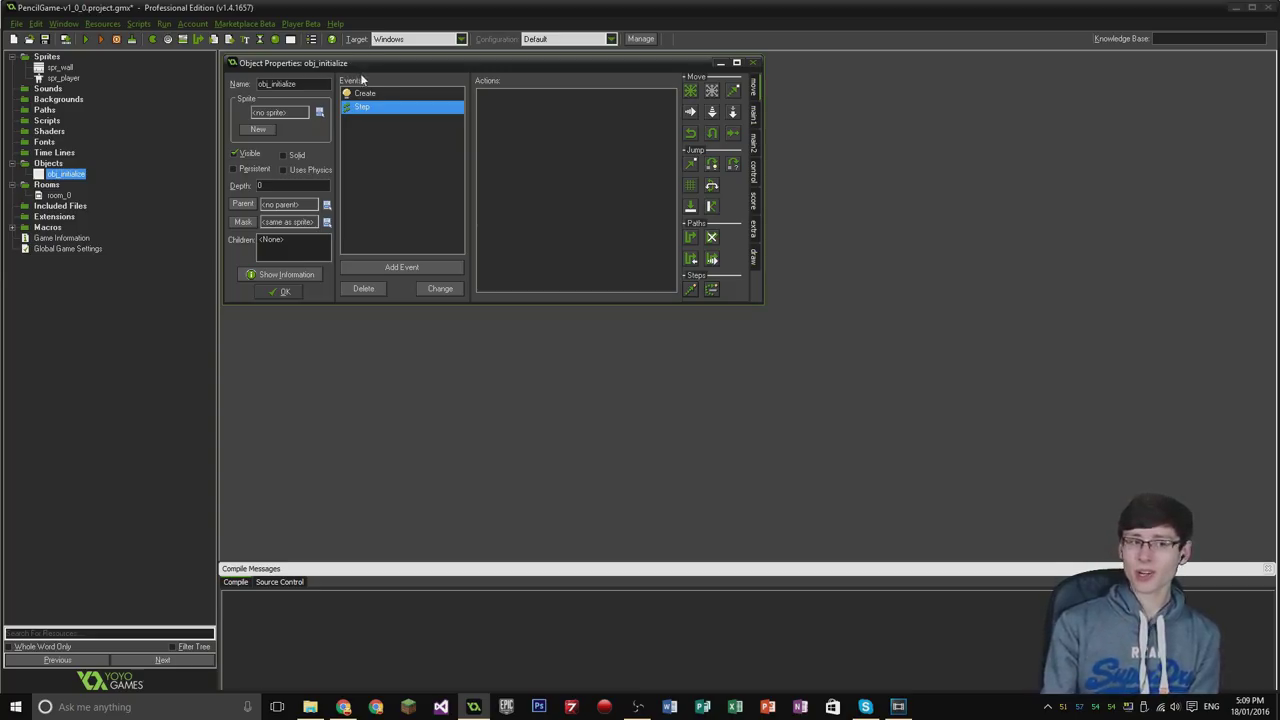
left_click(362, 94)
left_click(365, 110)
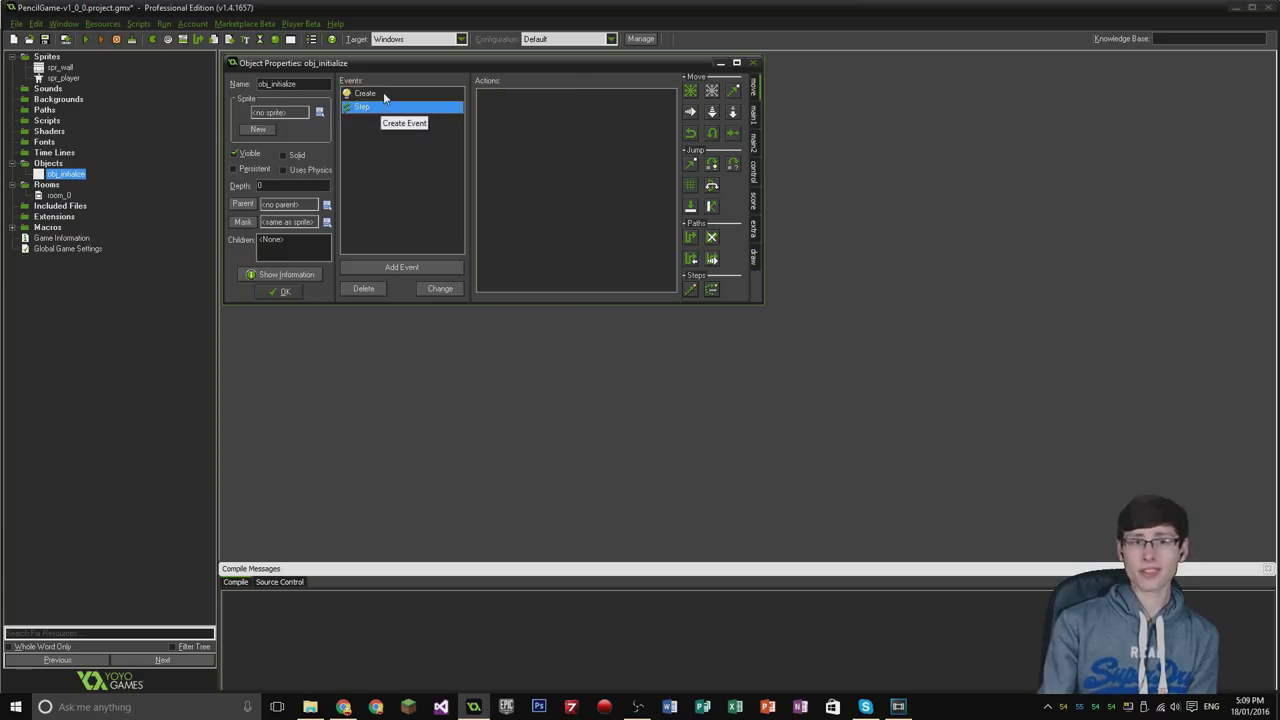